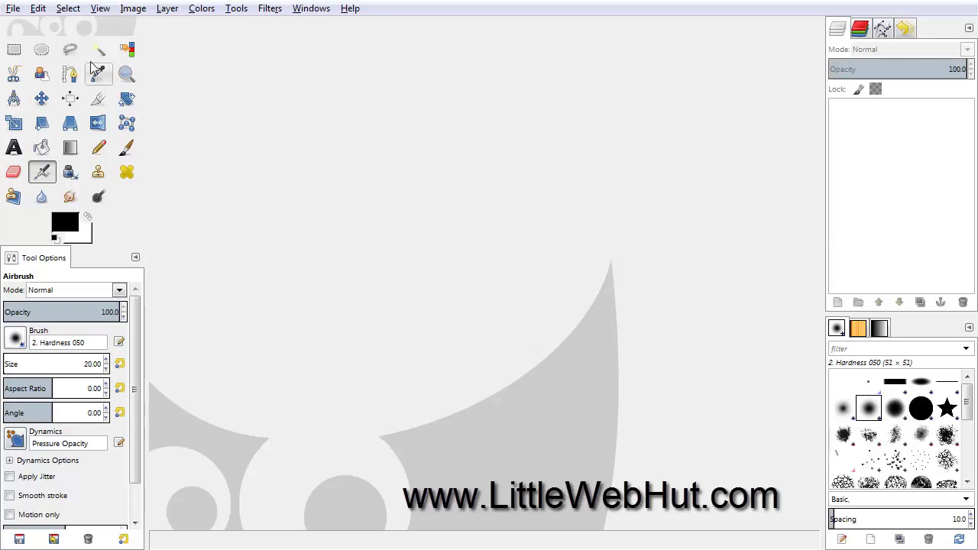
Create a new blank image with width 800 px and height 500 px
{"action": "left_click", "coordinate": [14, 9]}
{"action": "left_click", "coordinate": [34, 27]}
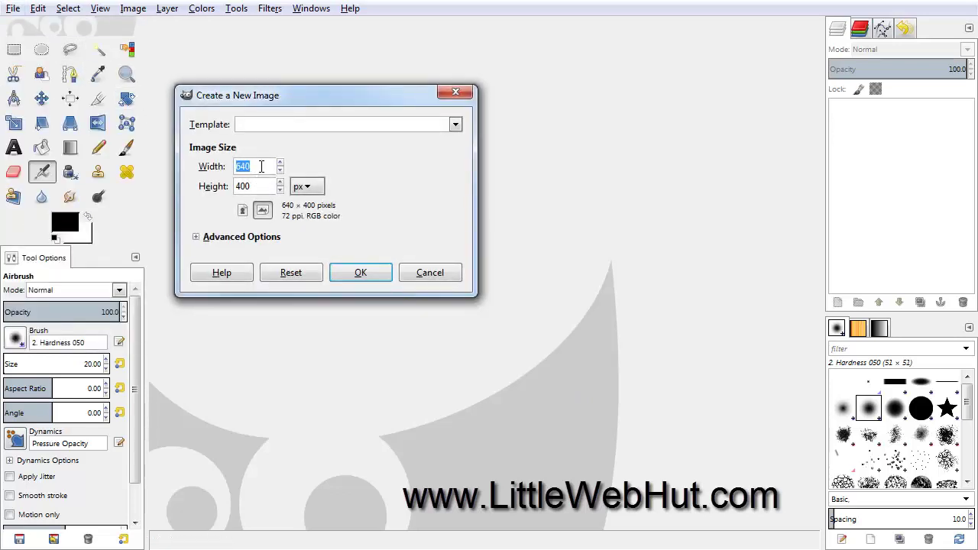
{"action": "type", "text": "800"}
{"action": "key", "text": "Tab"}
{"action": "type", "text": "5"}
{"action": "left_click", "coordinate": [369, 276]}
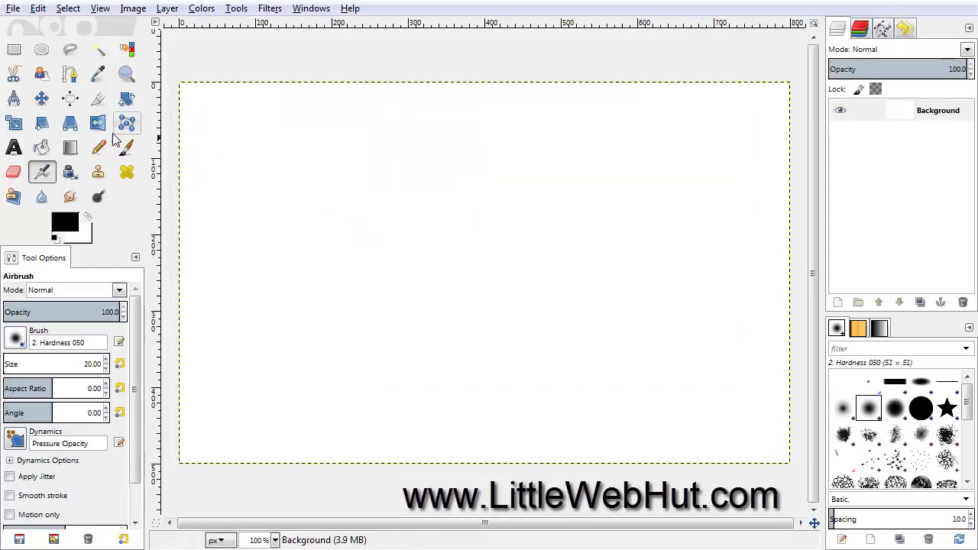
Type 'GIMP' as 250 px Sans text and drag it toward the canvas centre
{"action": "left_click", "coordinate": [14, 149]}
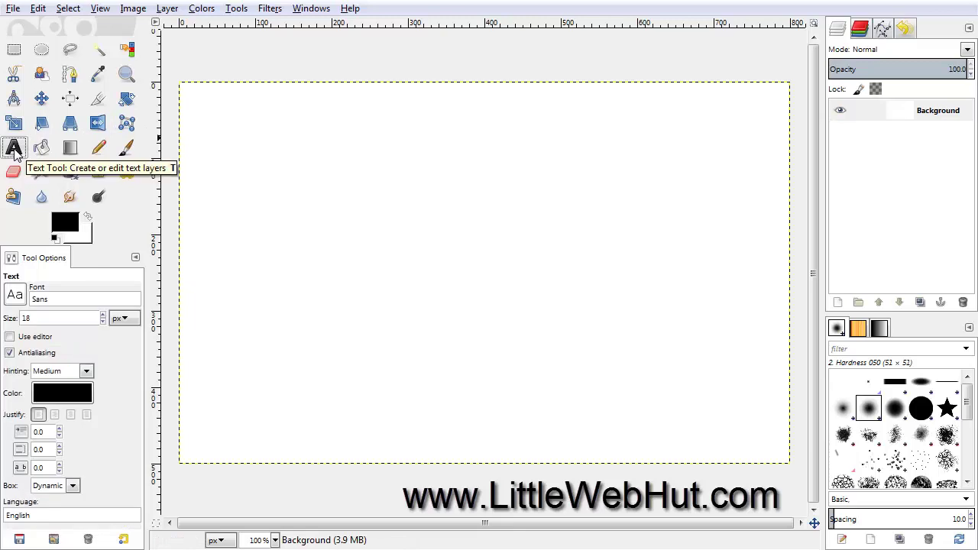
{"action": "left_click_drag", "start_coordinate": [45, 320], "coordinate": [23, 317]}
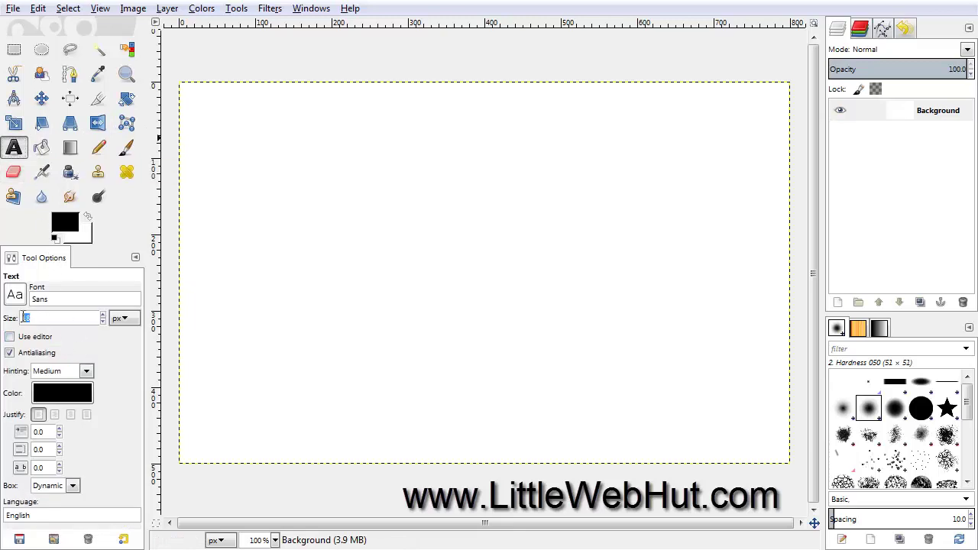
{"action": "type", "text": "250"}
{"action": "left_click", "coordinate": [206, 119]}
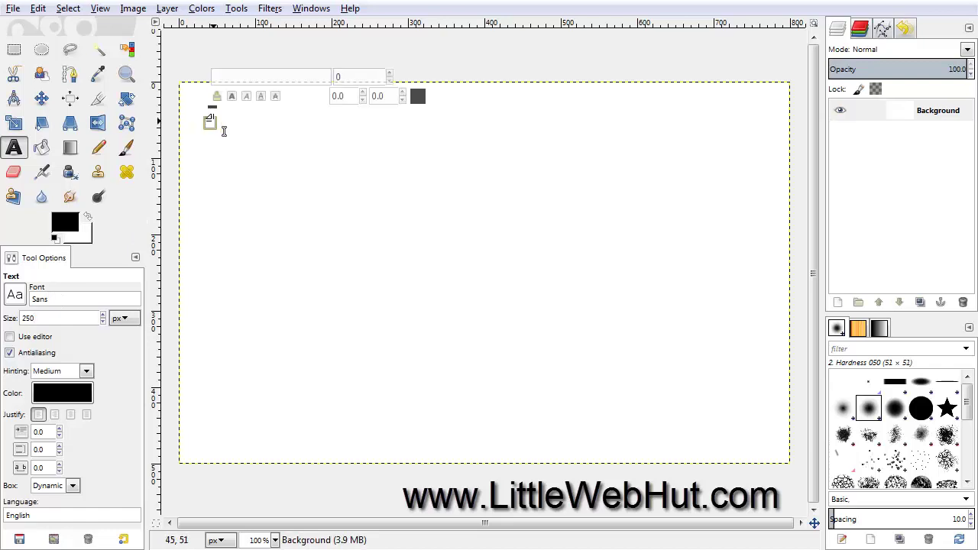
{"action": "type", "text": "GIMP"}
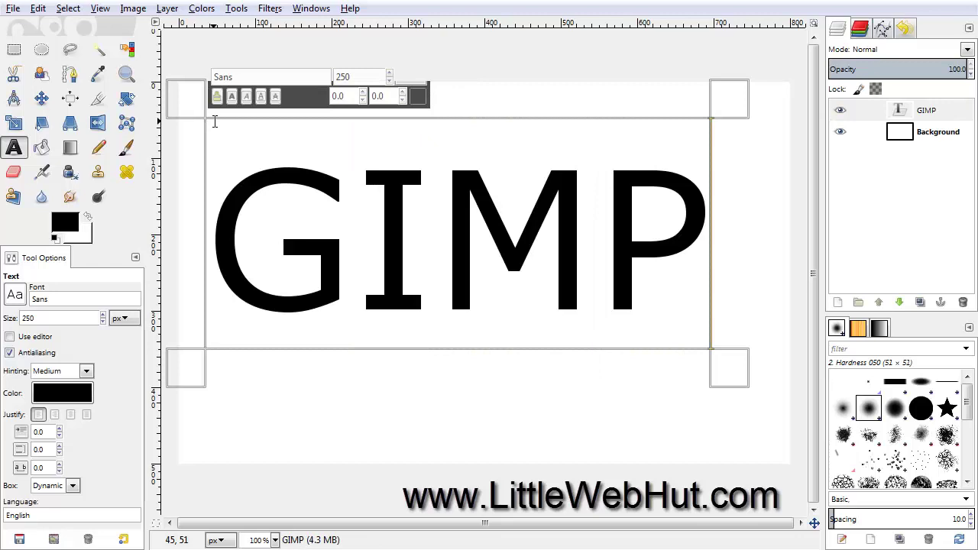
{"action": "left_click", "coordinate": [42, 99]}
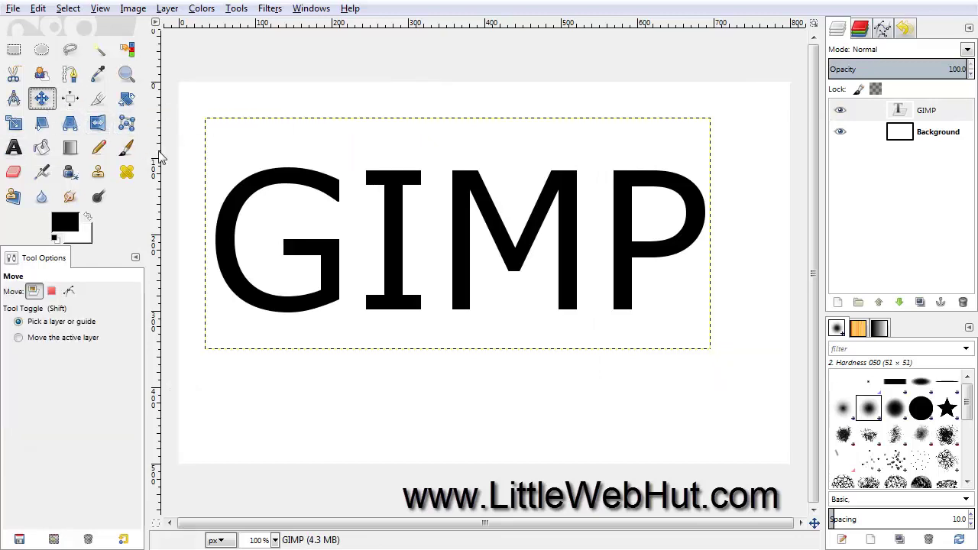
{"action": "left_click_drag", "start_coordinate": [394, 231], "coordinate": [426, 274]}
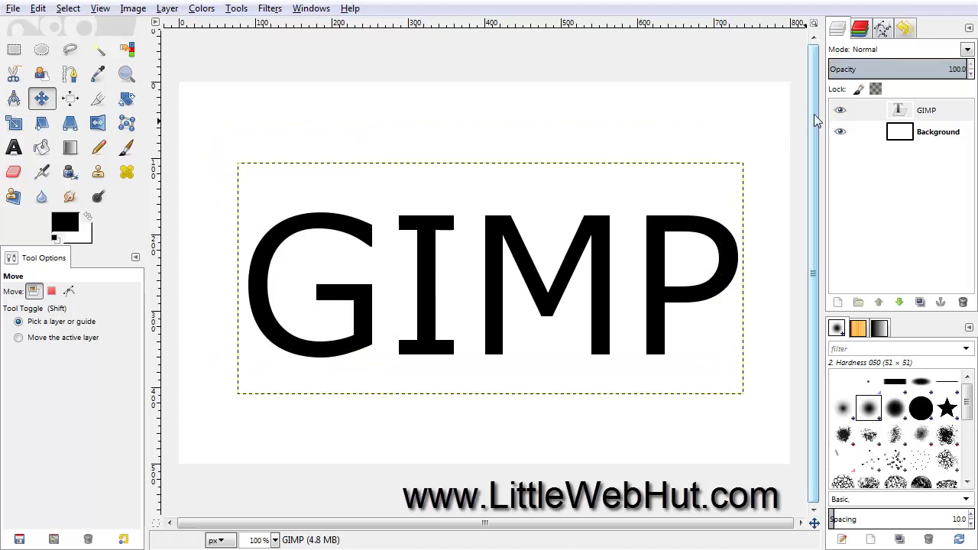
Convert the GIMP text layer to a path, then delete the text layer
{"action": "right_click", "coordinate": [879, 113]}
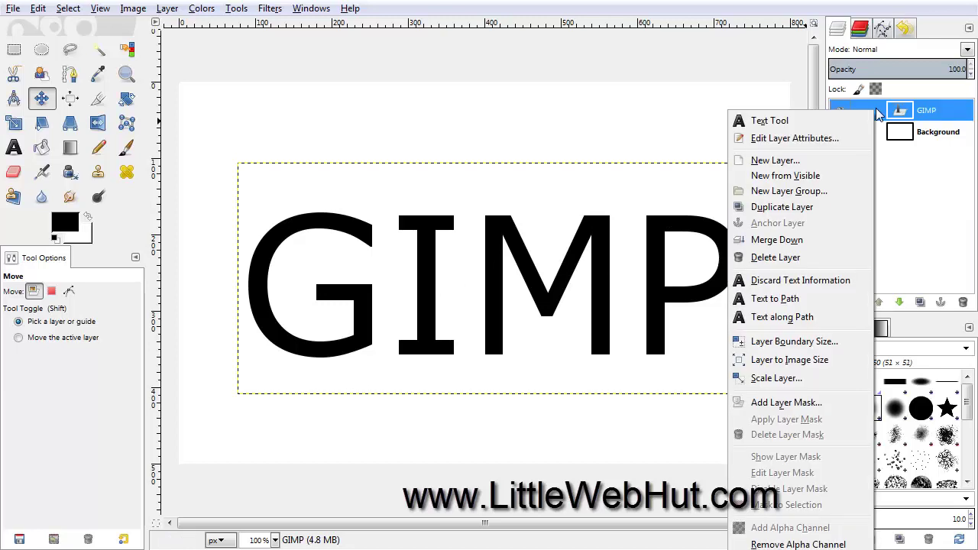
{"action": "left_click", "coordinate": [807, 303]}
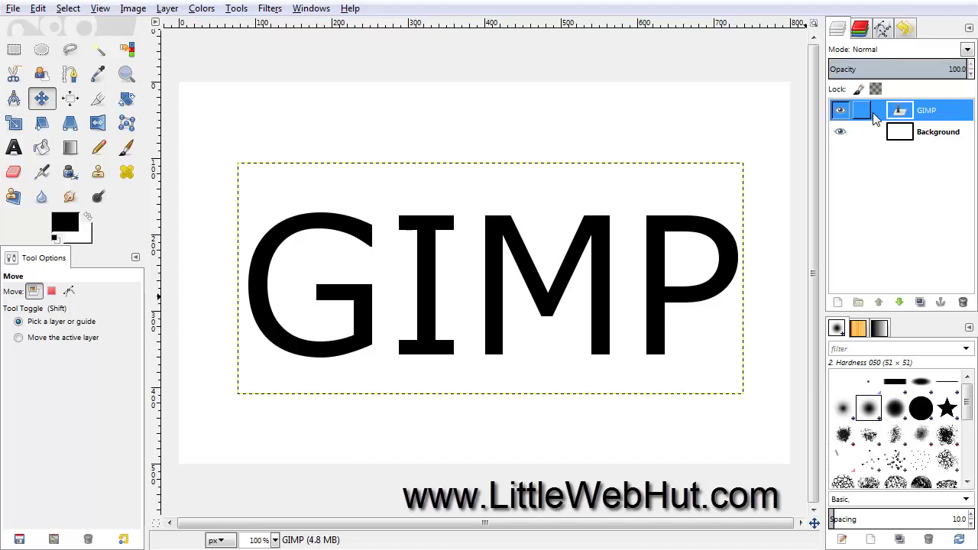
{"action": "left_click", "coordinate": [963, 303]}
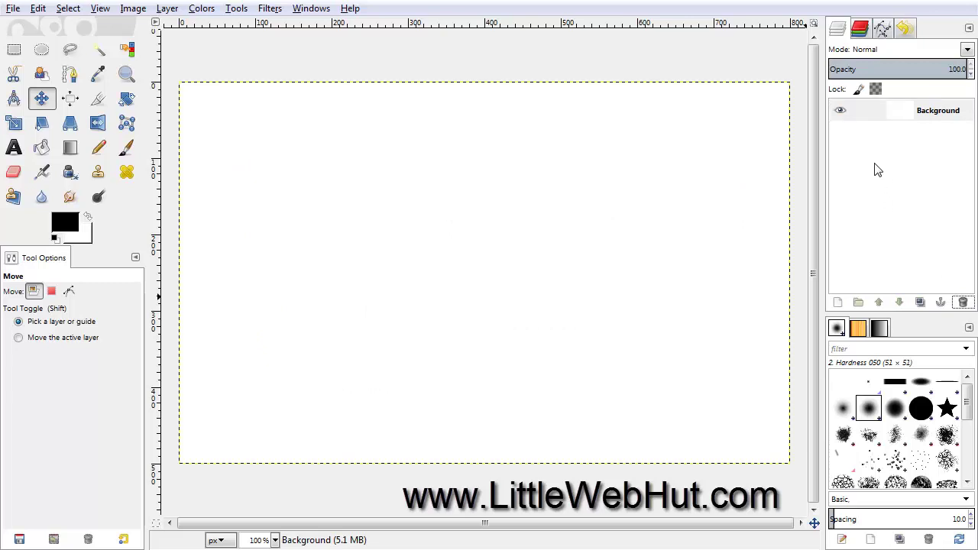
Make the GIMP path visible and select it with the Paths tool to expose its anchors
{"action": "left_click", "coordinate": [882, 31]}
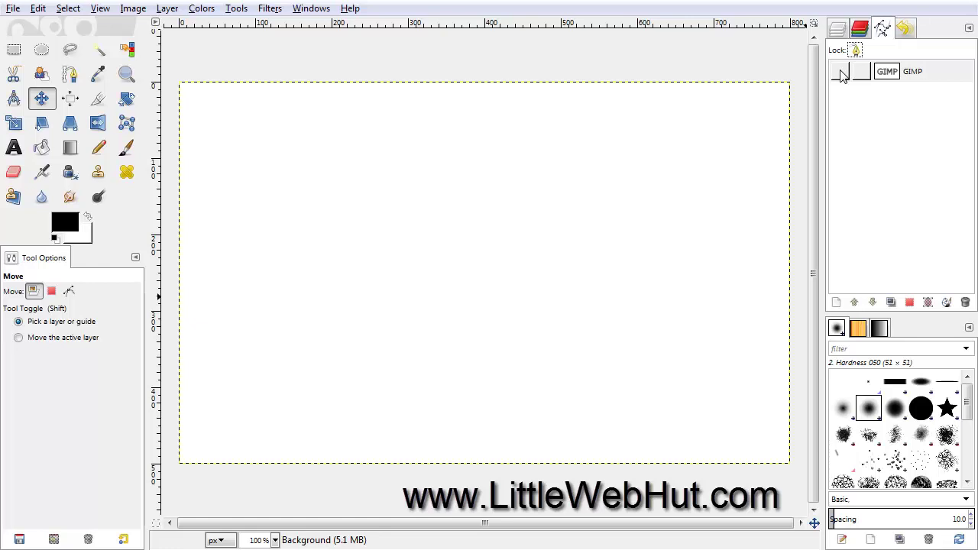
{"action": "left_click", "coordinate": [841, 72]}
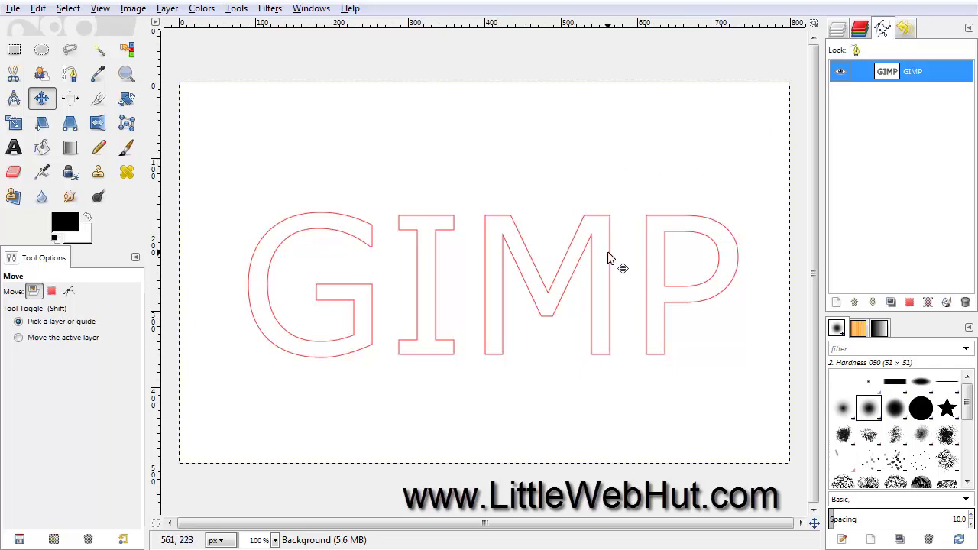
{"action": "left_click", "coordinate": [70, 76]}
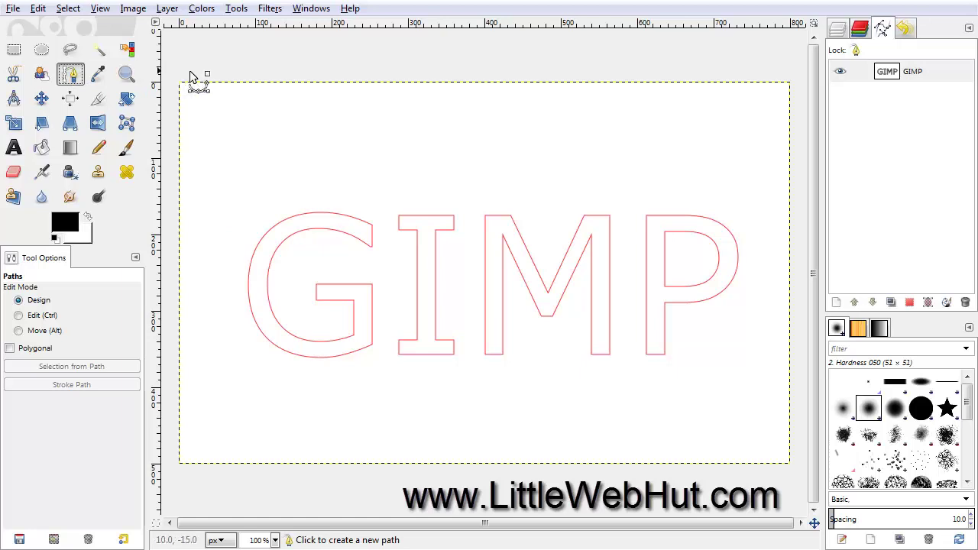
{"action": "left_click", "coordinate": [349, 220]}
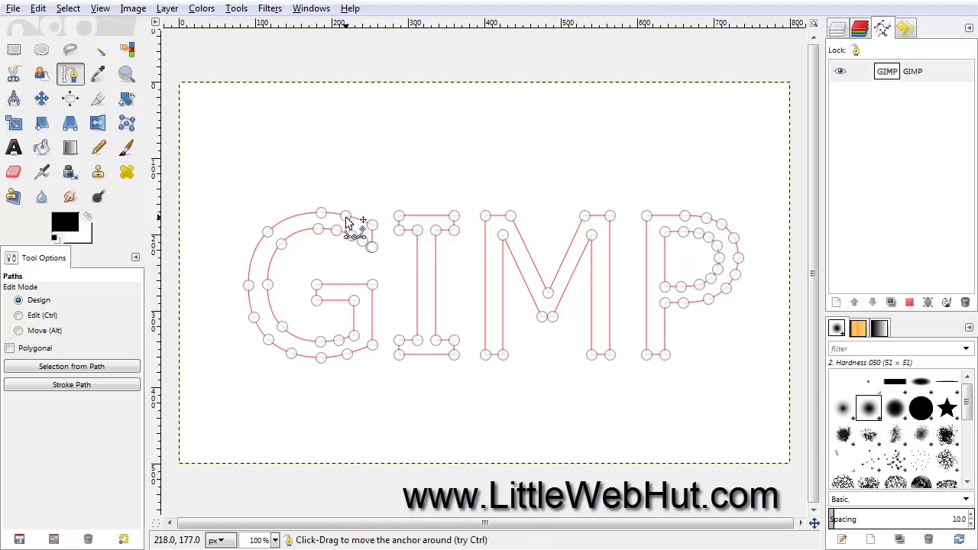
Pull the G's top into a peak and its bottom into a point, and bend the I's base into a U-curve
{"action": "left_click", "coordinate": [347, 220]}
{"action": "left_click_drag", "start_coordinate": [347, 219], "coordinate": [349, 181]}
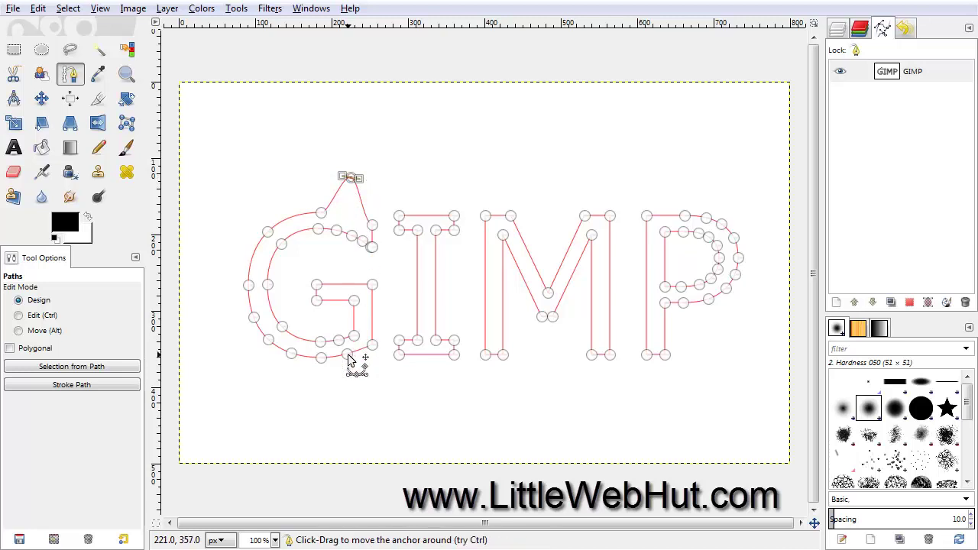
{"action": "left_click_drag", "start_coordinate": [348, 356], "coordinate": [351, 389]}
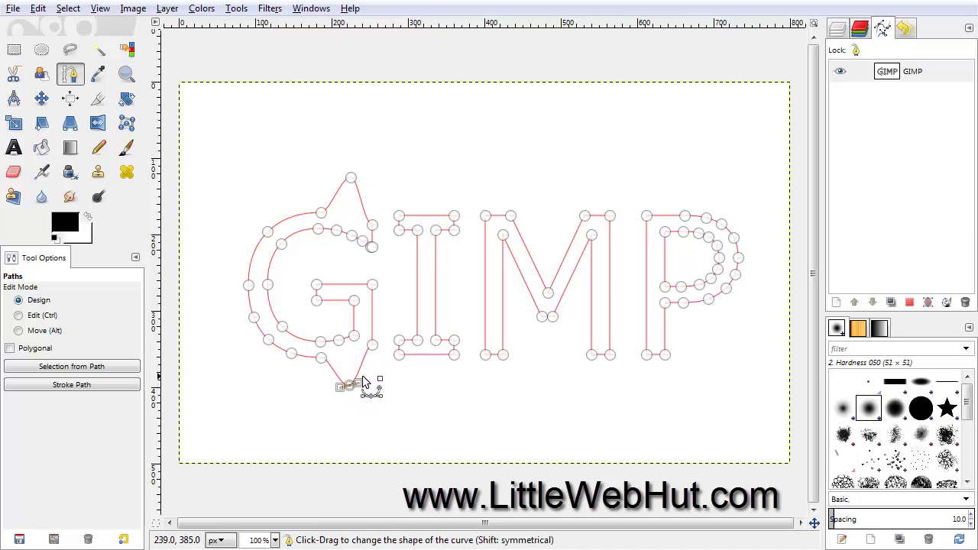
{"action": "left_click", "coordinate": [428, 360]}
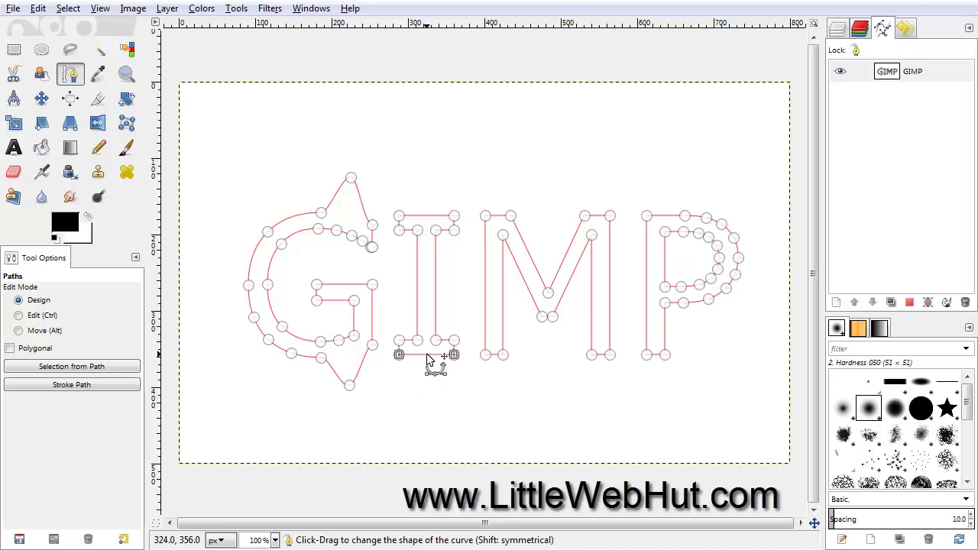
{"action": "left_click_drag", "start_coordinate": [428, 360], "coordinate": [428, 395]}
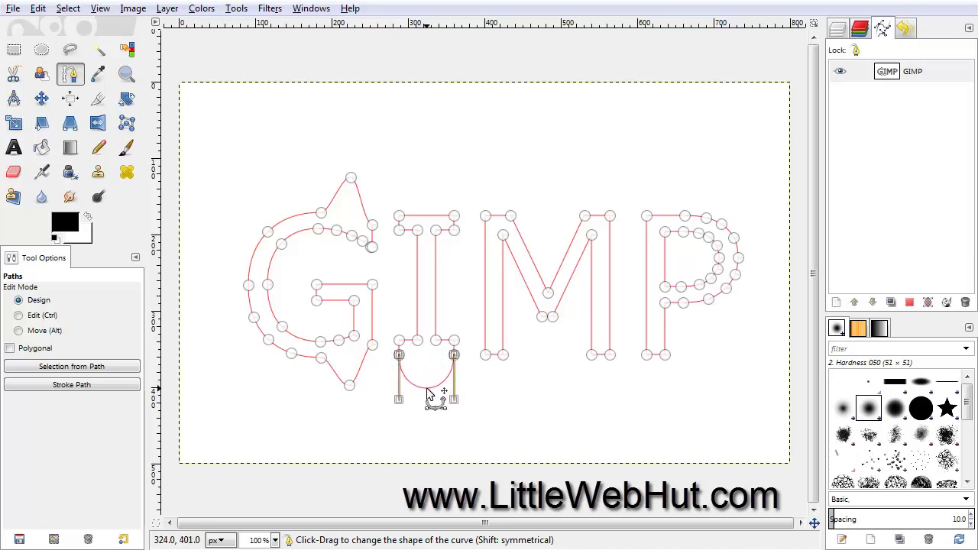
Curl the M's top-left upward, raise the P's top into a peak and loop its stem bottom
{"action": "left_click", "coordinate": [498, 220]}
{"action": "left_click_drag", "start_coordinate": [498, 221], "coordinate": [498, 171]}
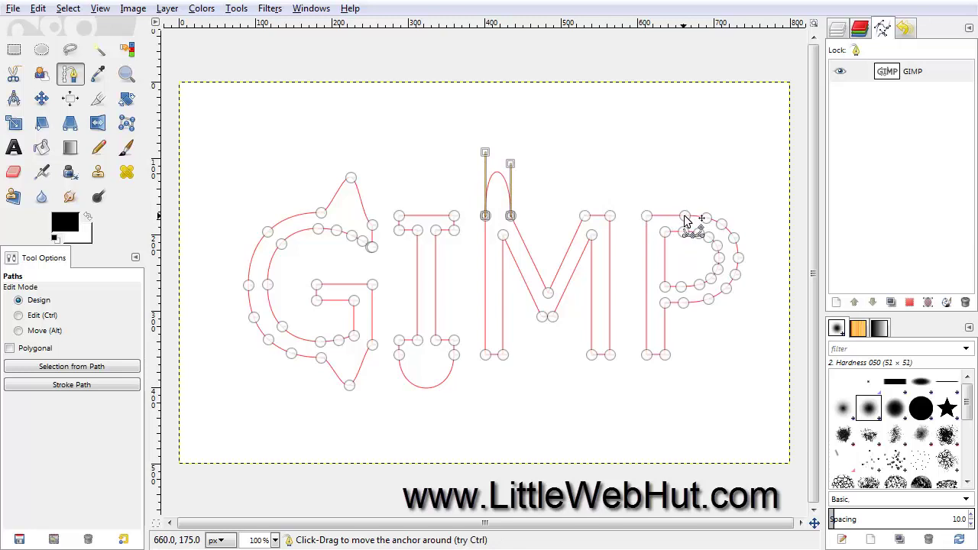
{"action": "left_click_drag", "start_coordinate": [685, 218], "coordinate": [677, 181]}
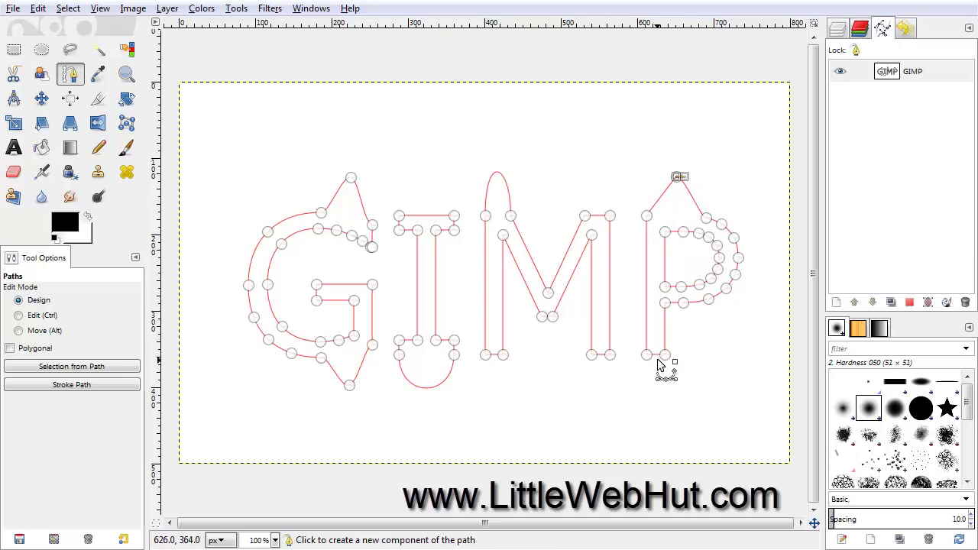
{"action": "left_click_drag", "start_coordinate": [656, 361], "coordinate": [663, 381]}
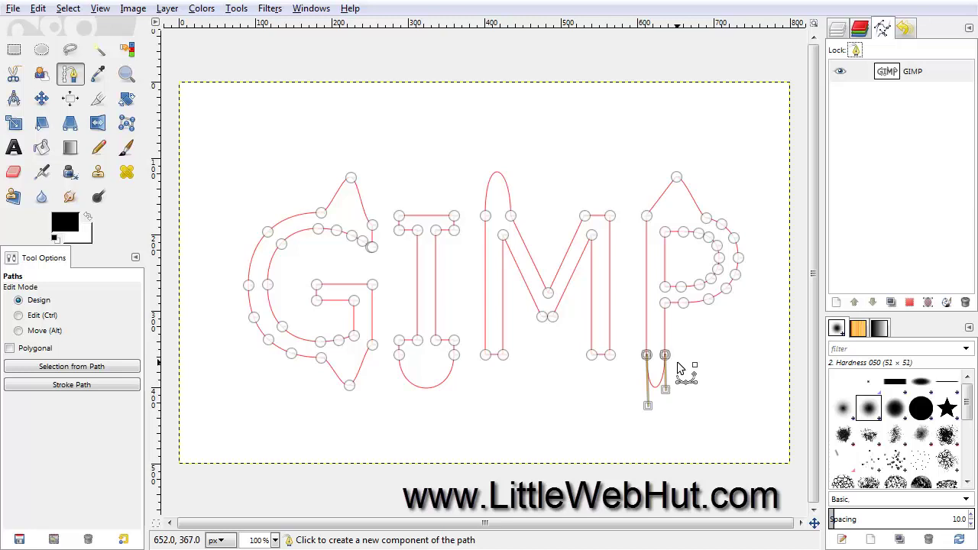
{"action": "left_click", "coordinate": [839, 30]}
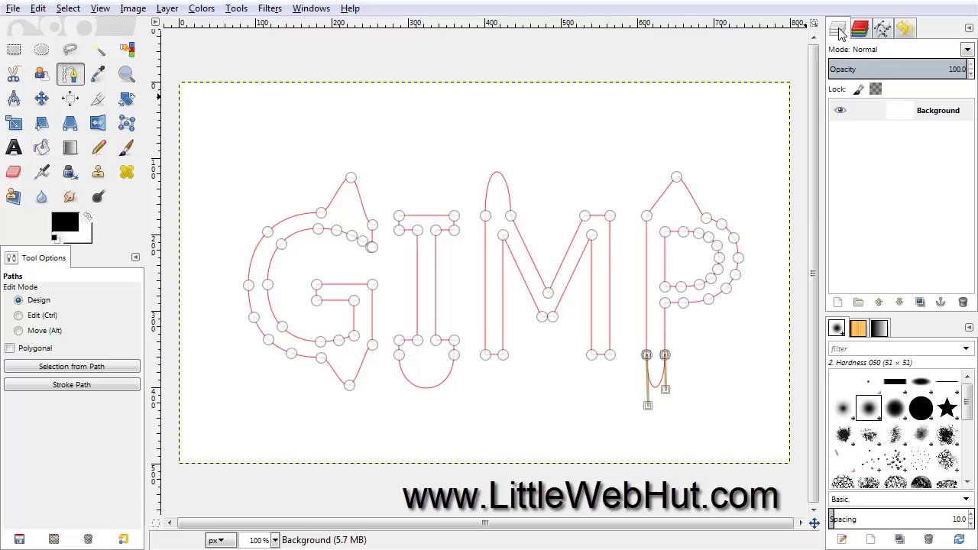
Add a transparent 800 × 500 layer named Layer, make it active, and open Stroke Path
{"action": "left_click", "coordinate": [838, 305]}
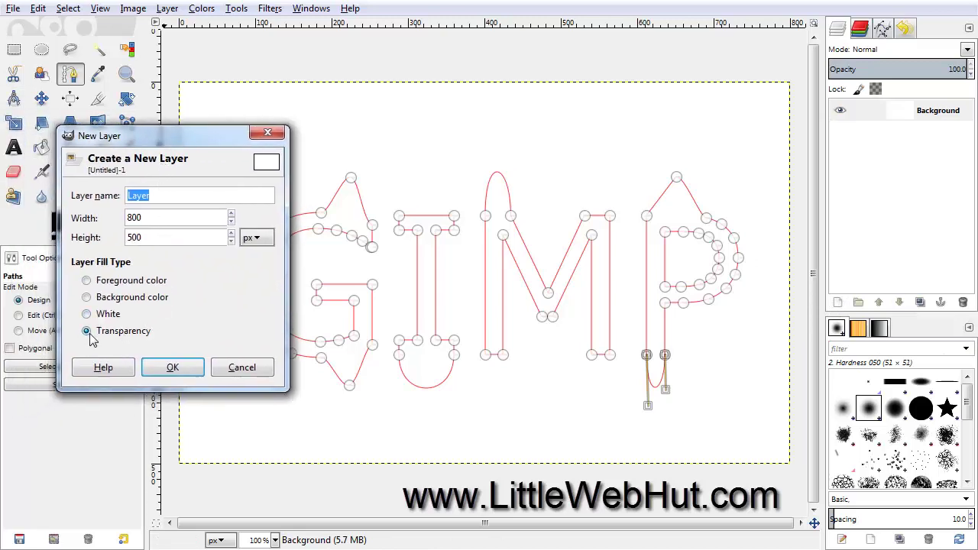
{"action": "left_click", "coordinate": [174, 371]}
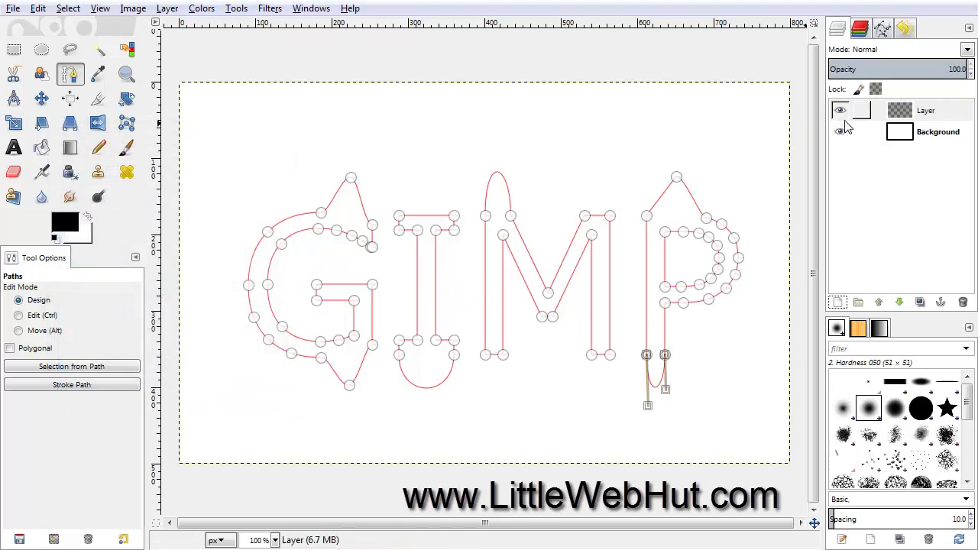
{"action": "left_click", "coordinate": [882, 113]}
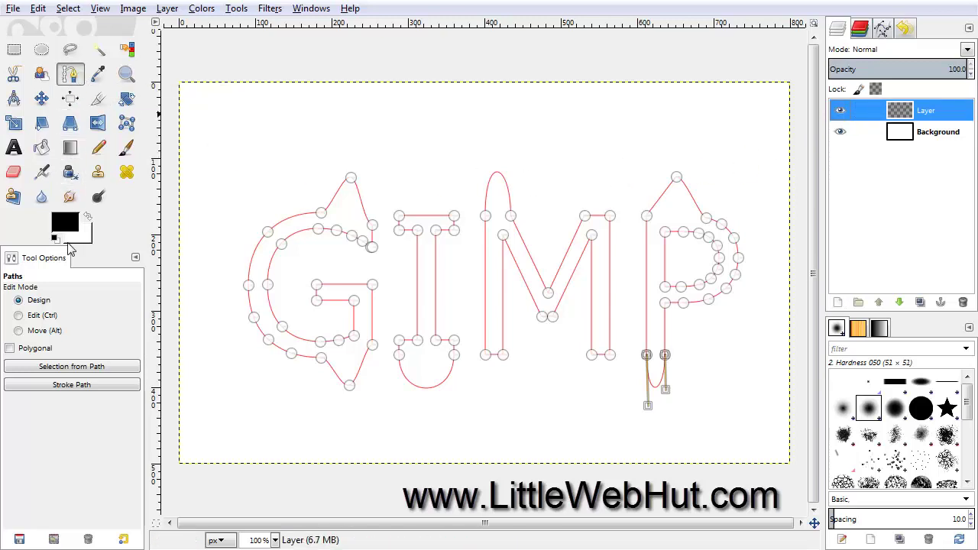
{"action": "left_click", "coordinate": [98, 387]}
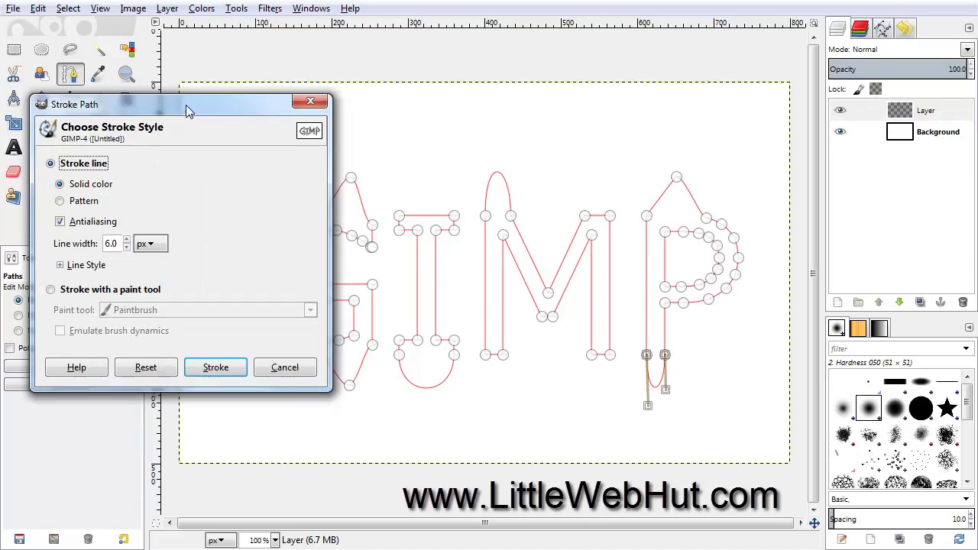
Stroke the GIMP path with an 8 px solid line on Layer and reselect the path
{"action": "left_click", "coordinate": [127, 241]}
{"action": "left_click", "coordinate": [127, 240]}
{"action": "left_click", "coordinate": [227, 368]}
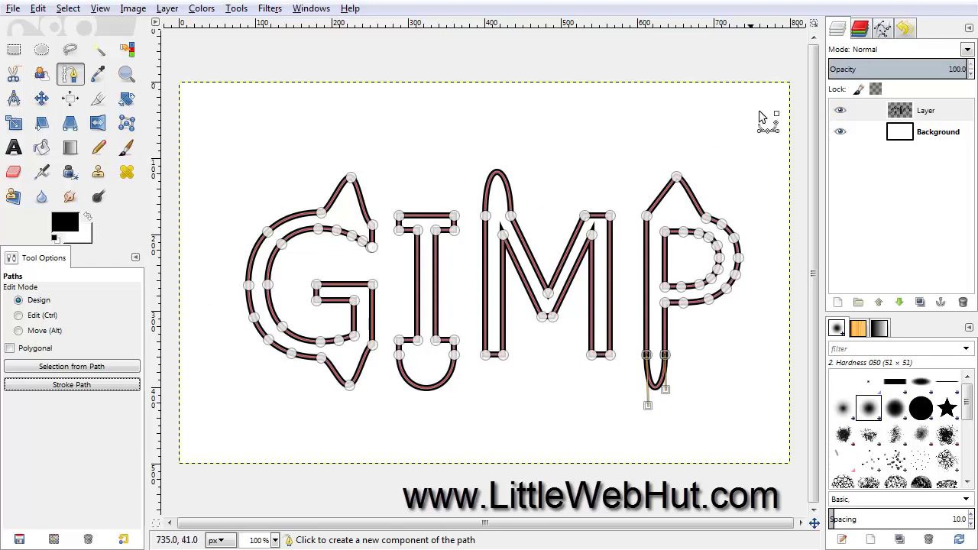
{"action": "left_click", "coordinate": [883, 29]}
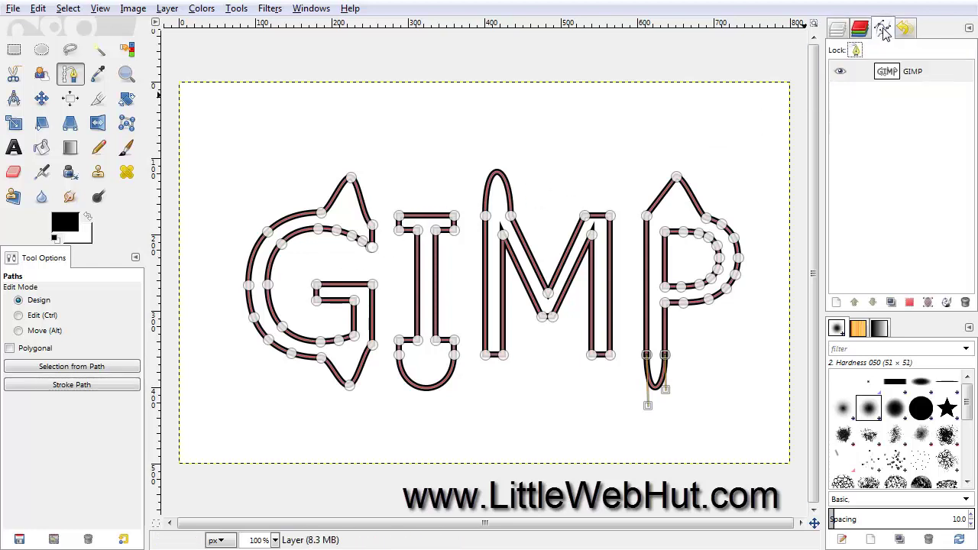
{"action": "left_click", "coordinate": [840, 74]}
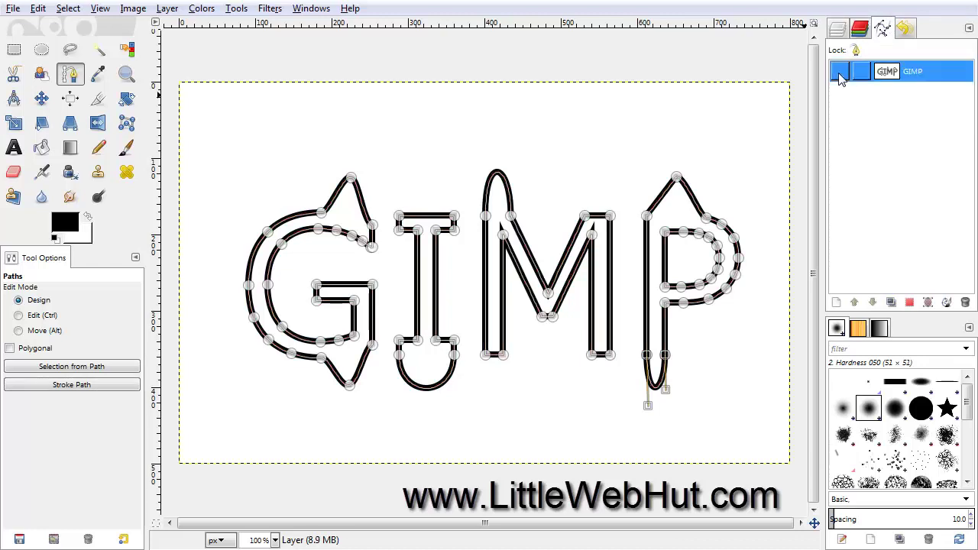
{"action": "left_click", "coordinate": [838, 30]}
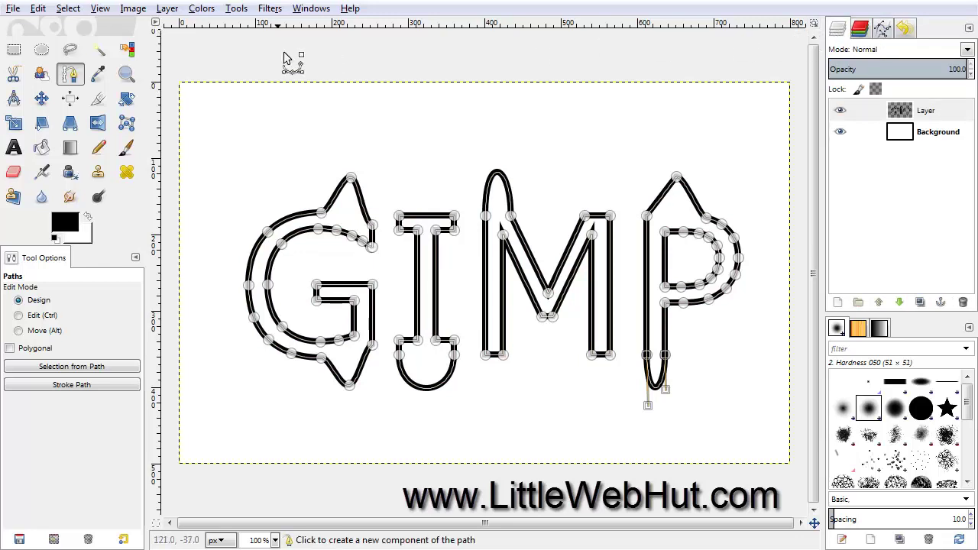
Ellipse-select the G's peak and apply Whirl and Pinch at about 300° whirl angle
{"action": "left_click", "coordinate": [42, 50]}
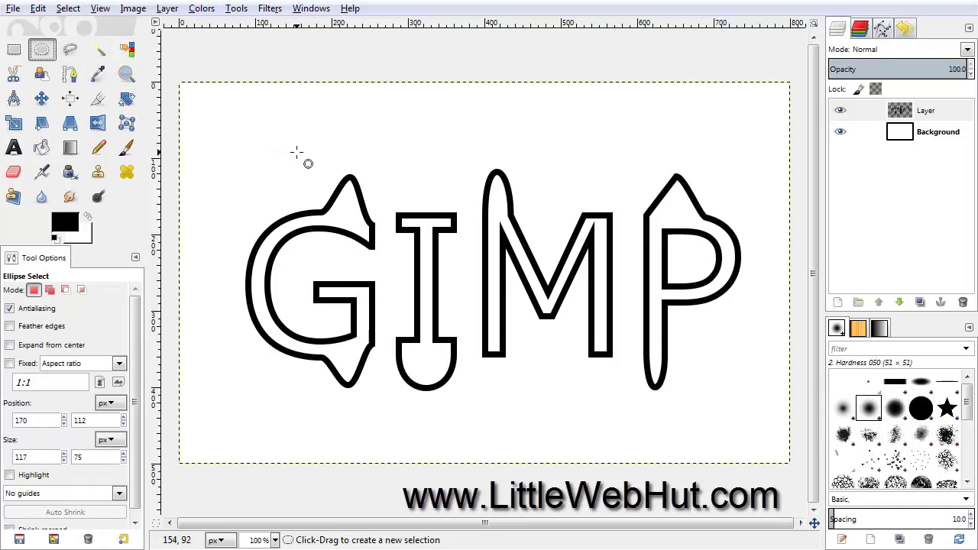
{"action": "left_click_drag", "start_coordinate": [318, 170], "coordinate": [395, 226]}
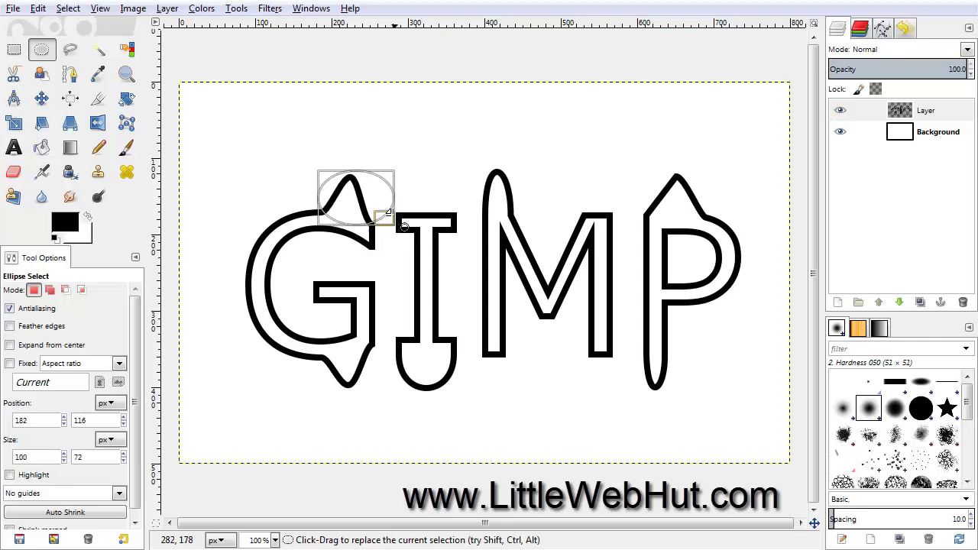
{"action": "left_click", "coordinate": [271, 9]}
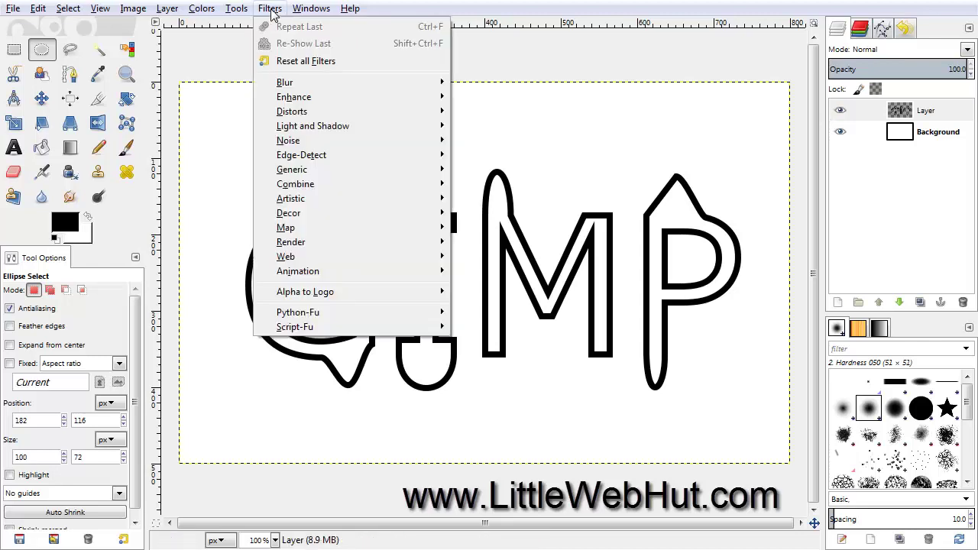
{"action": "mouse_move", "coordinate": [319, 112]}
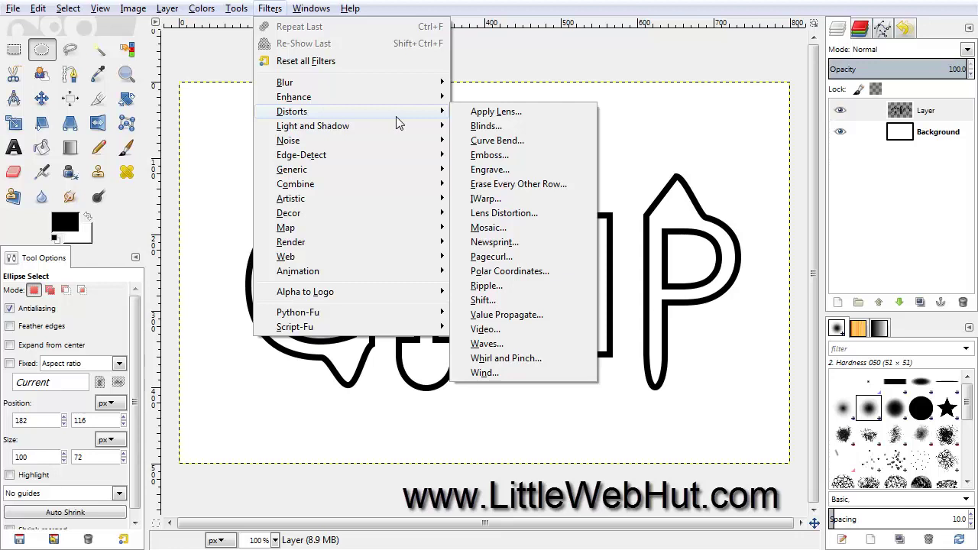
{"action": "left_click", "coordinate": [504, 358]}
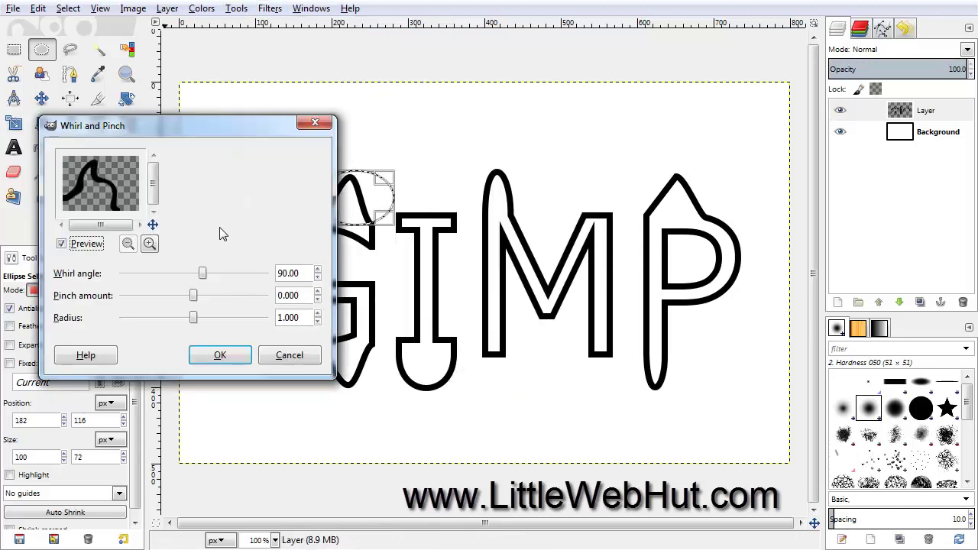
{"action": "left_click_drag", "start_coordinate": [203, 274], "coordinate": [225, 280]}
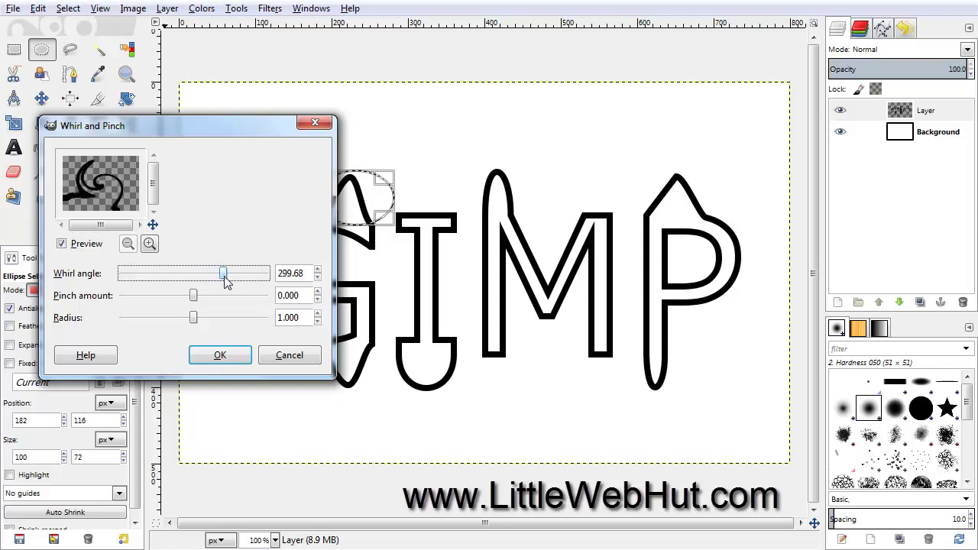
{"action": "left_click", "coordinate": [223, 353]}
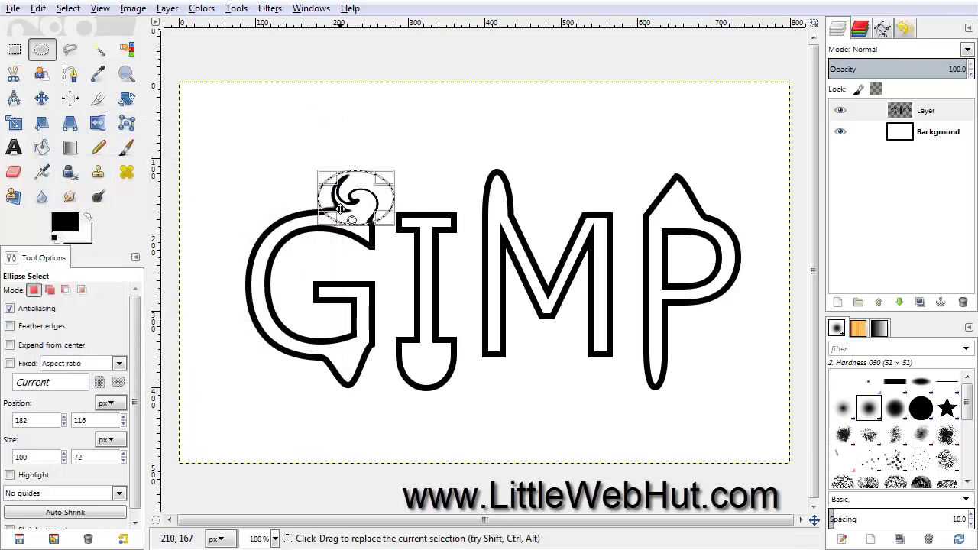
Whirl the G's top again, then repeat the whirl on the G's lower tail
{"action": "key", "text": "ctrl+f"}
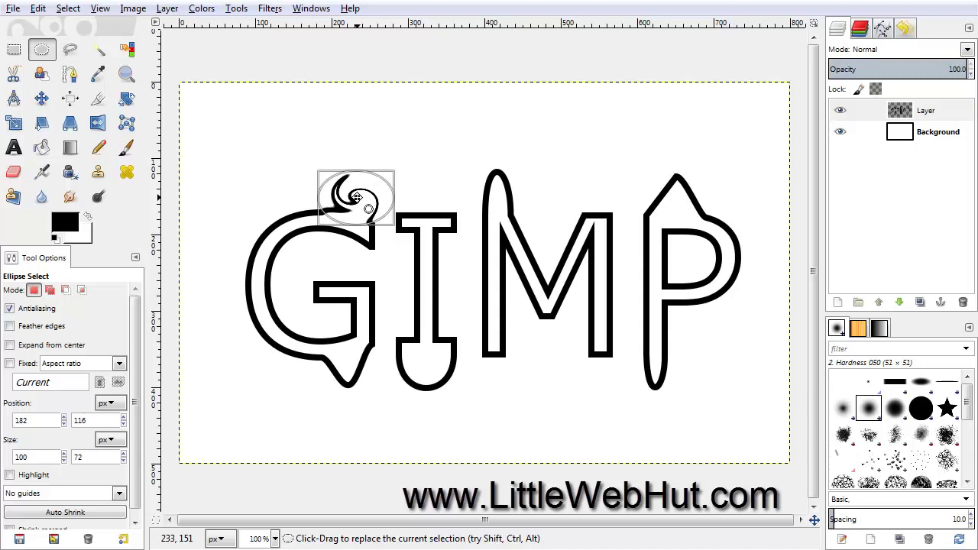
{"action": "left_click_drag", "start_coordinate": [356, 197], "coordinate": [354, 370]}
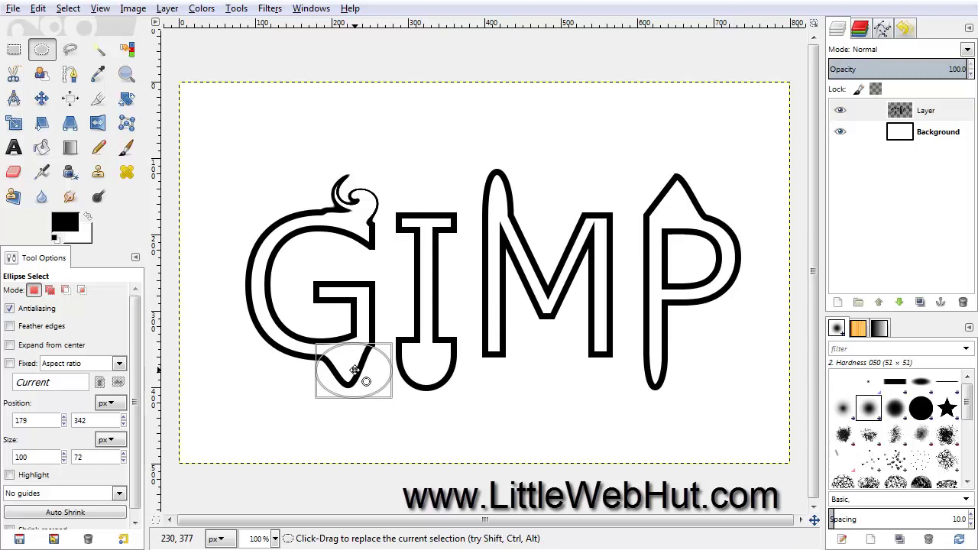
{"action": "left_click_drag", "start_coordinate": [355, 370], "coordinate": [355, 370]}
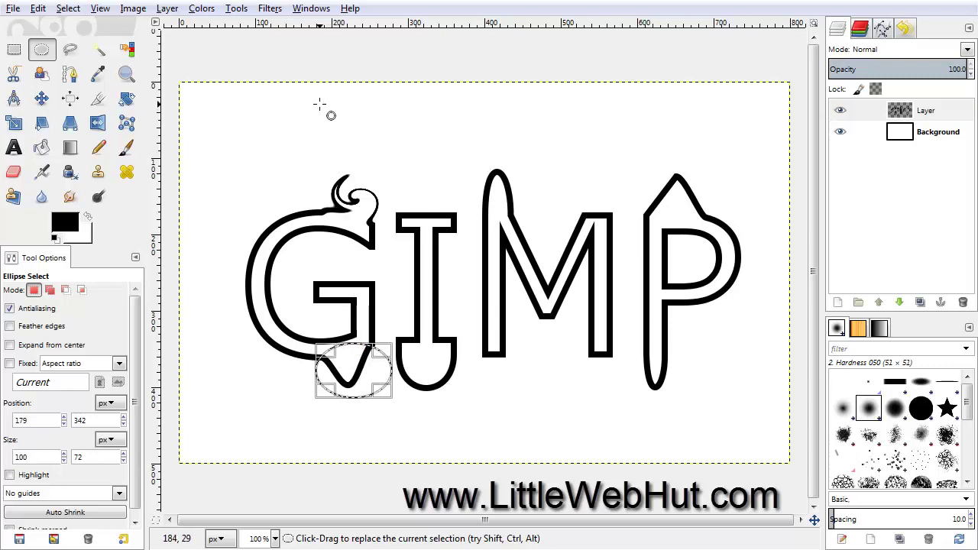
{"action": "left_click", "coordinate": [271, 8]}
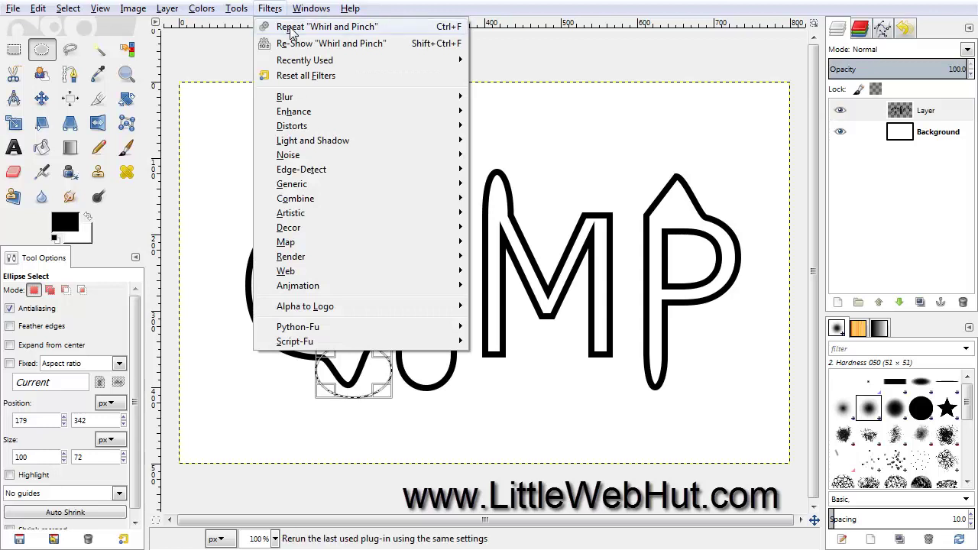
{"action": "left_click", "coordinate": [386, 27]}
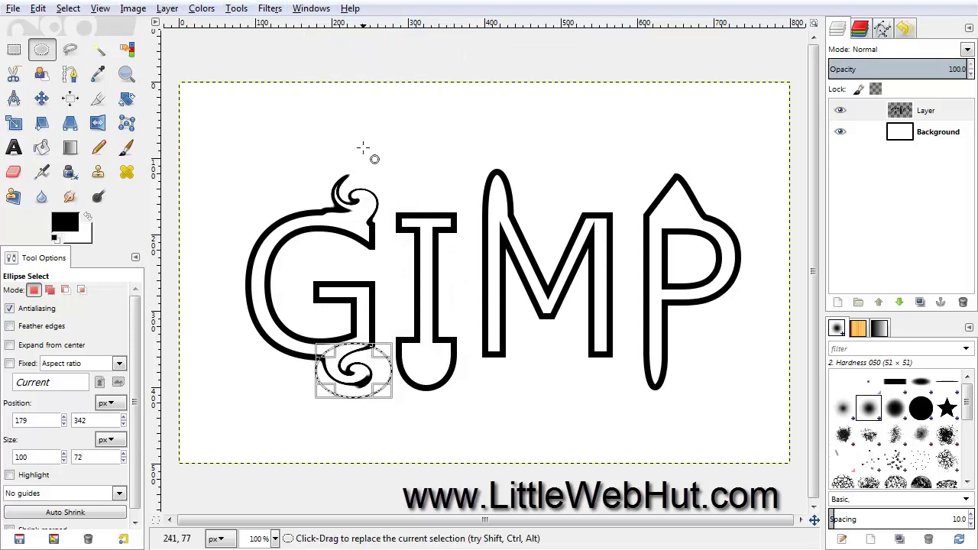
Repeat the whirl on the I's rounded base and move the selection onto the M's peak
{"action": "left_click_drag", "start_coordinate": [359, 373], "coordinate": [430, 386]}
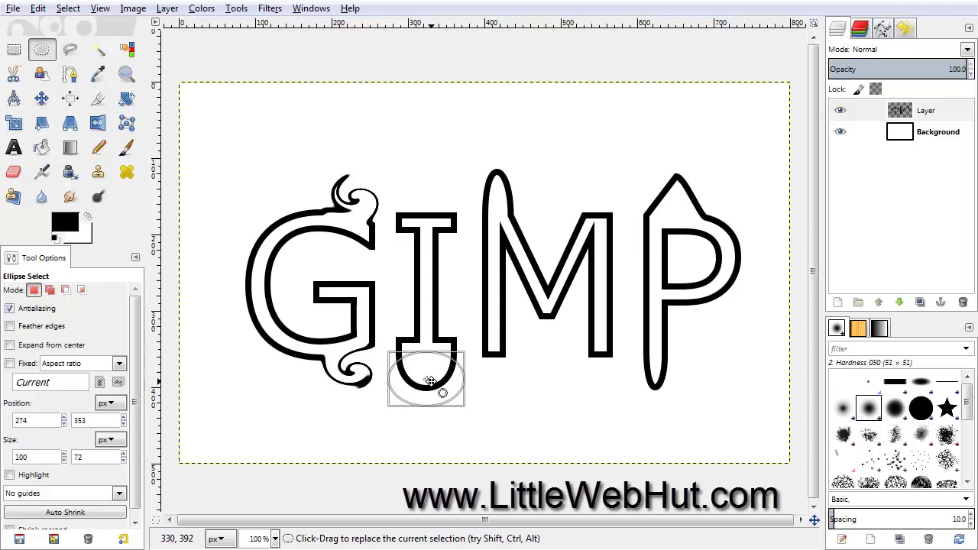
{"action": "left_click", "coordinate": [270, 9]}
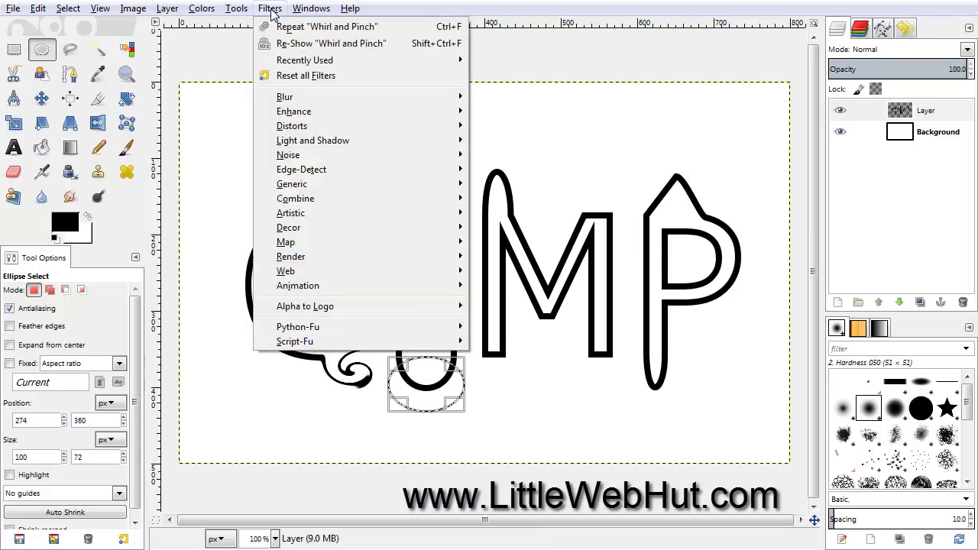
{"action": "left_click", "coordinate": [395, 28]}
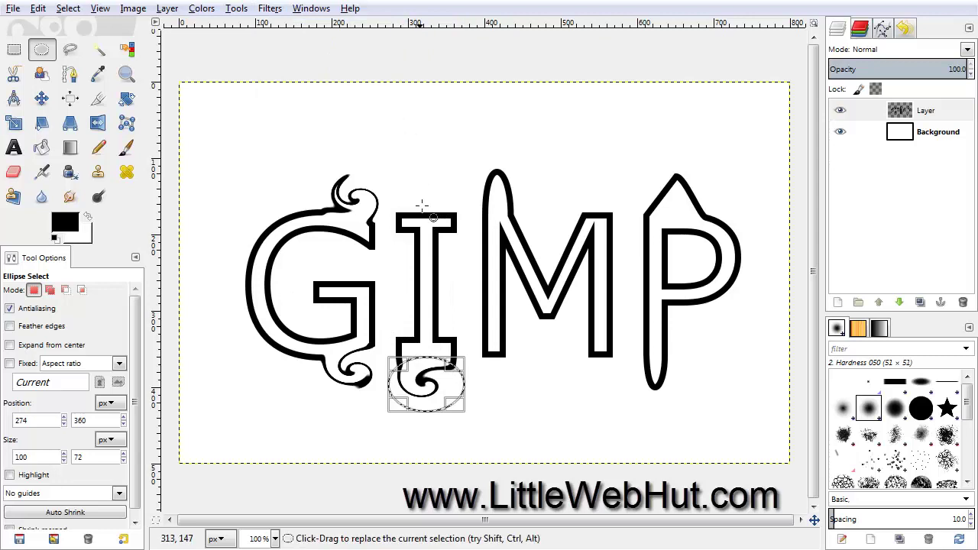
{"action": "left_click_drag", "start_coordinate": [429, 388], "coordinate": [496, 195]}
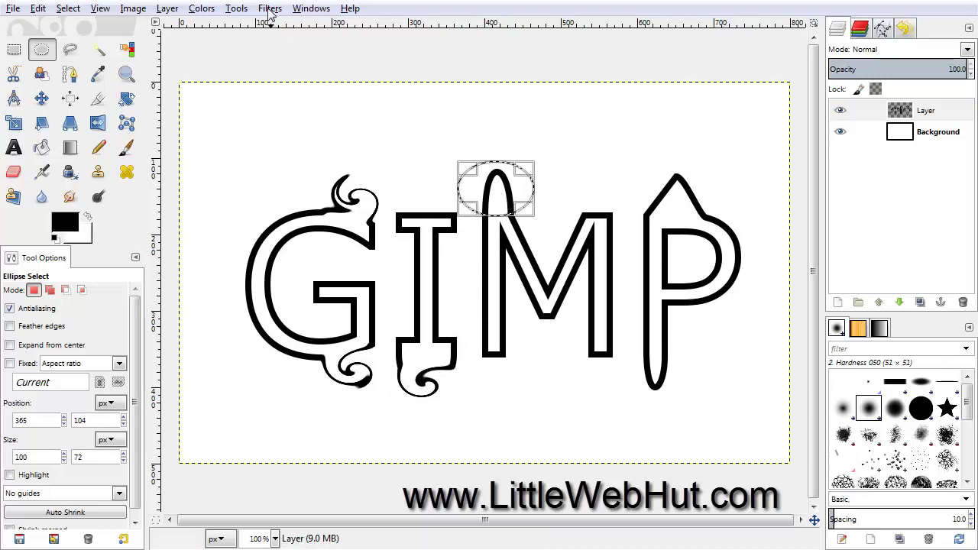
Repeat the whirl on the M's peak and on the P's top serif
{"action": "left_click", "coordinate": [270, 8]}
{"action": "left_click", "coordinate": [283, 26]}
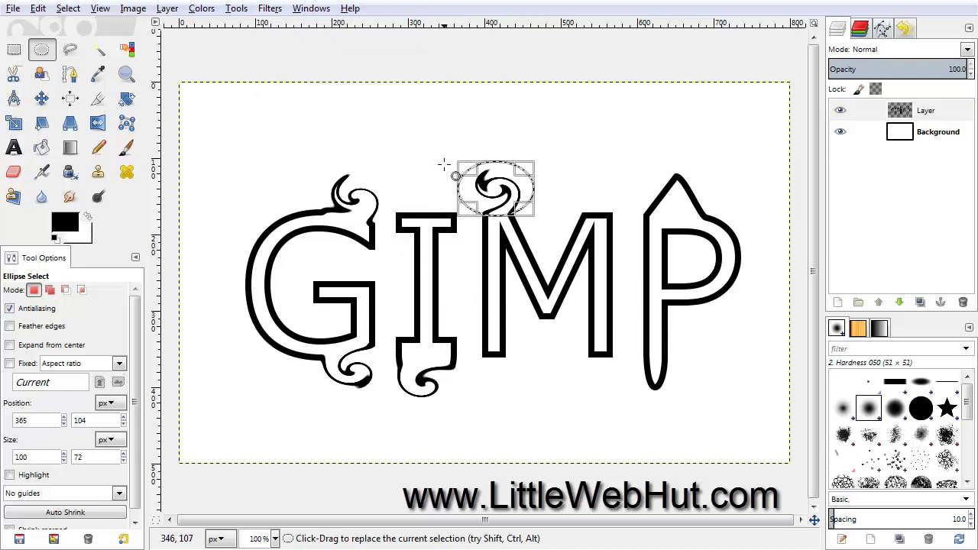
{"action": "left_click_drag", "start_coordinate": [497, 193], "coordinate": [678, 202]}
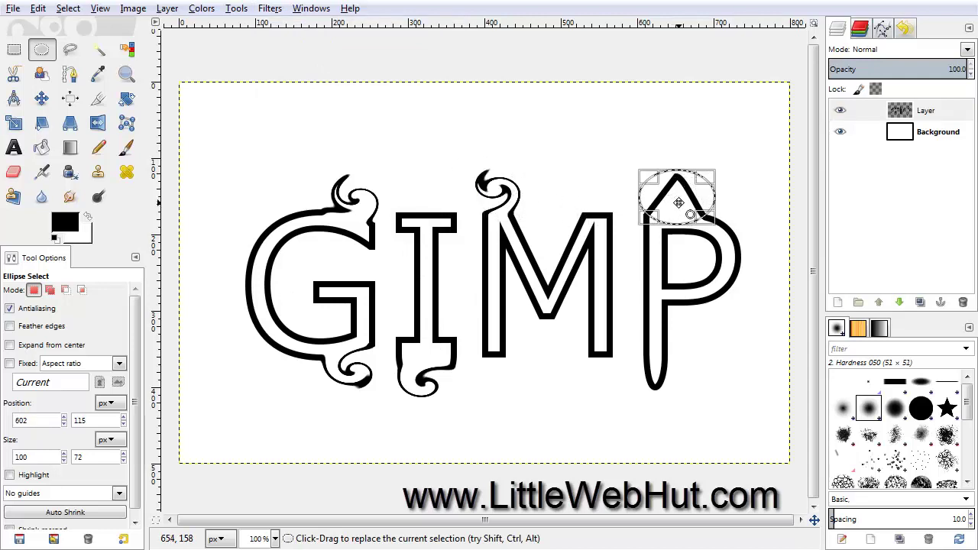
{"action": "left_click", "coordinate": [269, 8]}
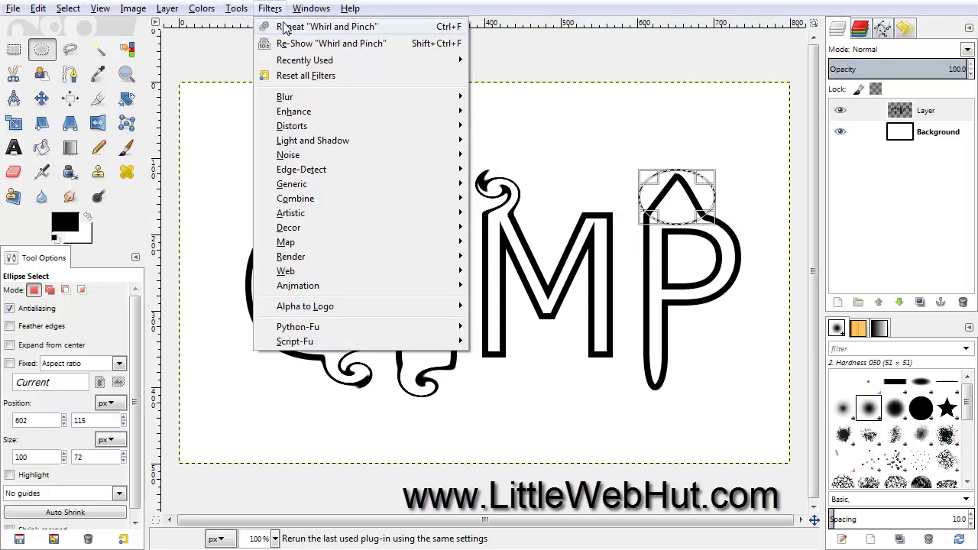
{"action": "left_click", "coordinate": [287, 29]}
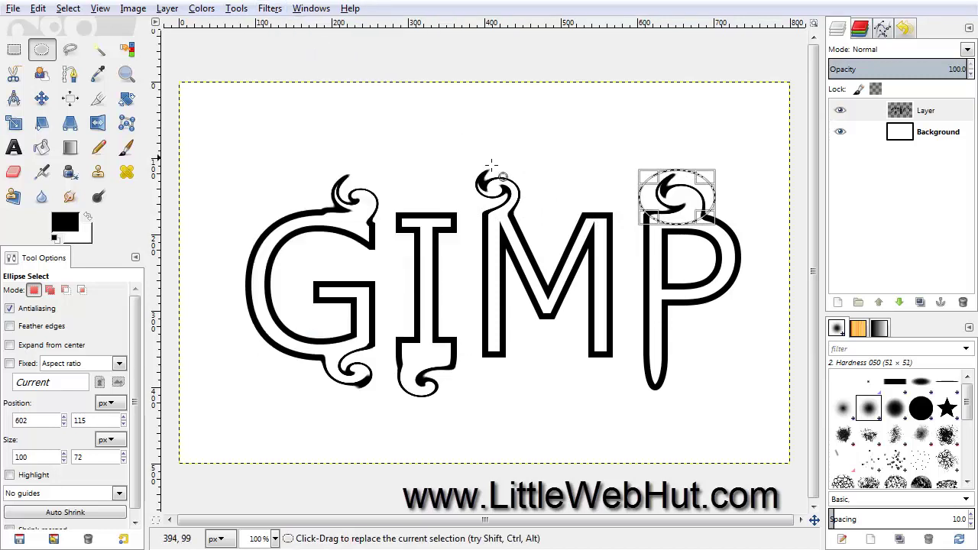
Move the selection onto the P's bottom tail and repeat the whirl there
{"action": "left_click_drag", "start_coordinate": [681, 203], "coordinate": [658, 388]}
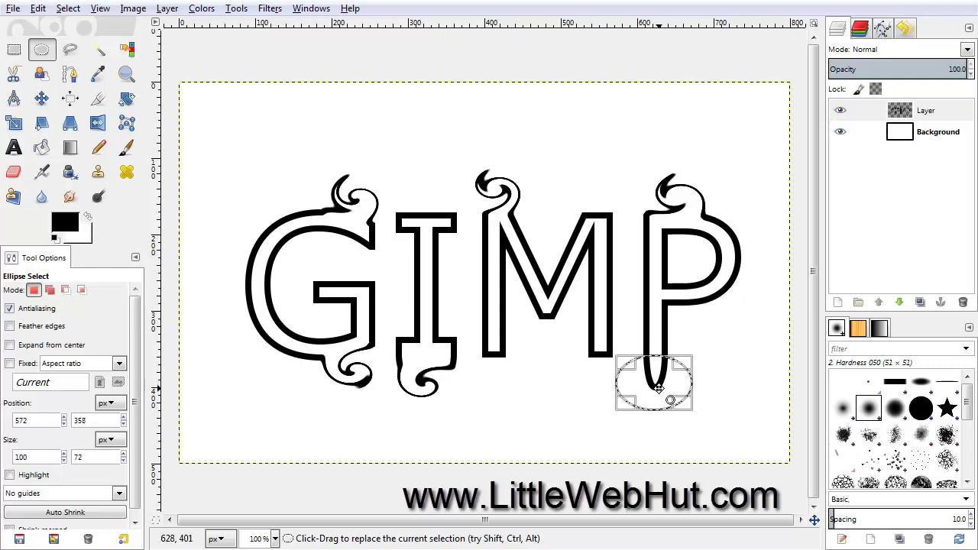
{"action": "left_click", "coordinate": [268, 10]}
{"action": "left_click", "coordinate": [279, 27]}
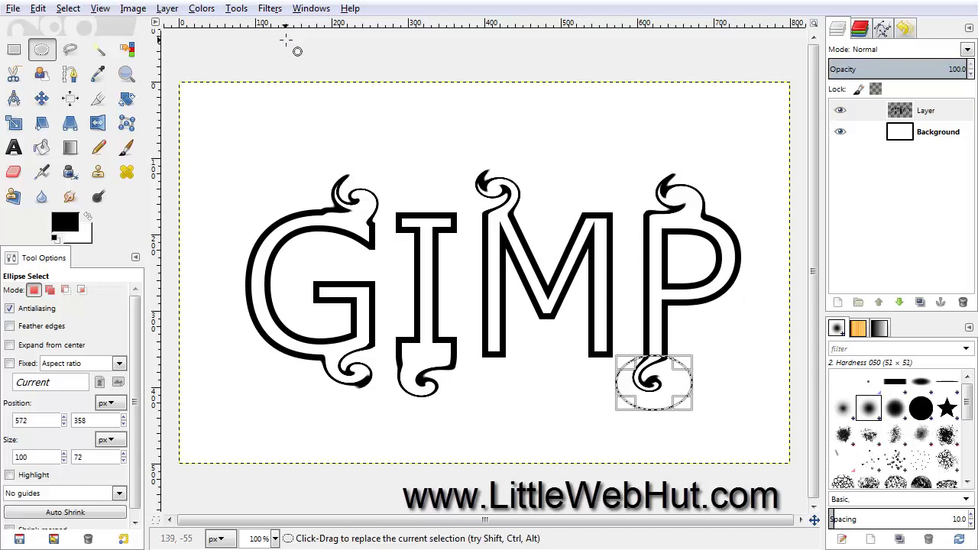
{"action": "left_click", "coordinate": [74, 10]}
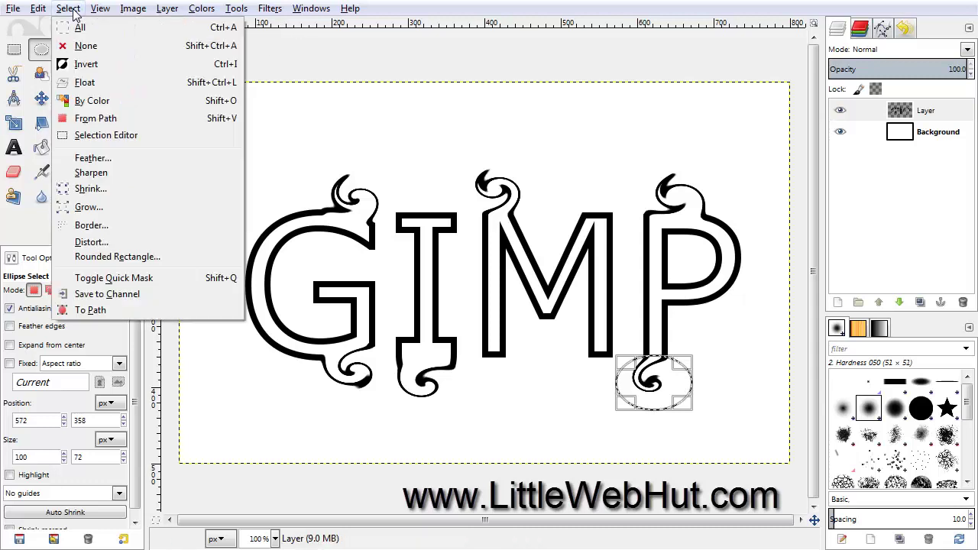
Remove the ellipse selection and switch to the Move tool
{"action": "left_click", "coordinate": [109, 48]}
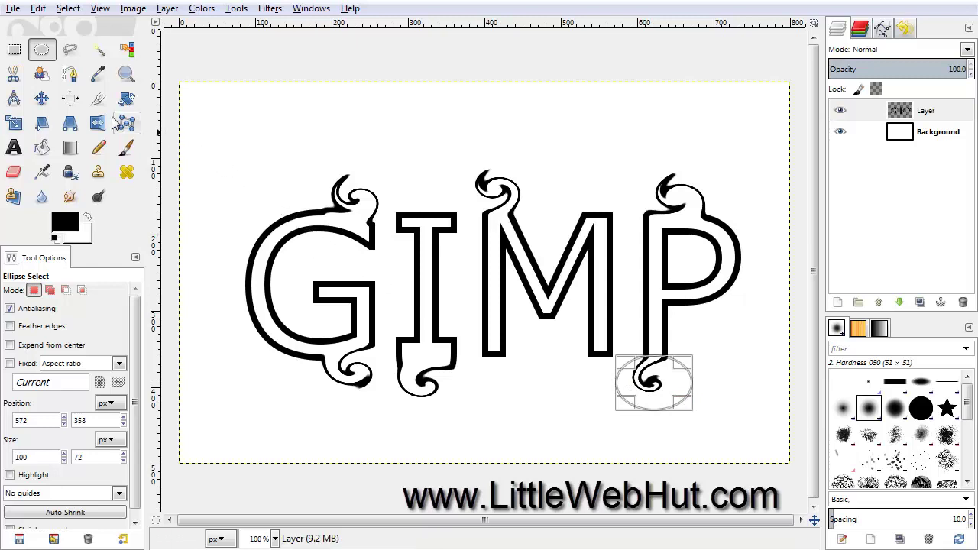
{"action": "left_click", "coordinate": [42, 100]}
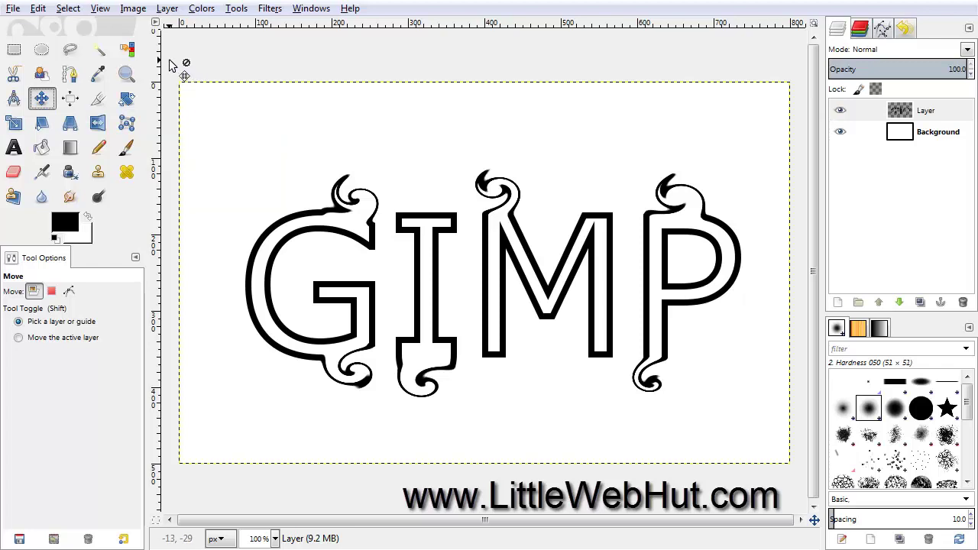
Apply the Alpha to Logo Glossy effect to the lettering with default settings
{"action": "left_click", "coordinate": [270, 9]}
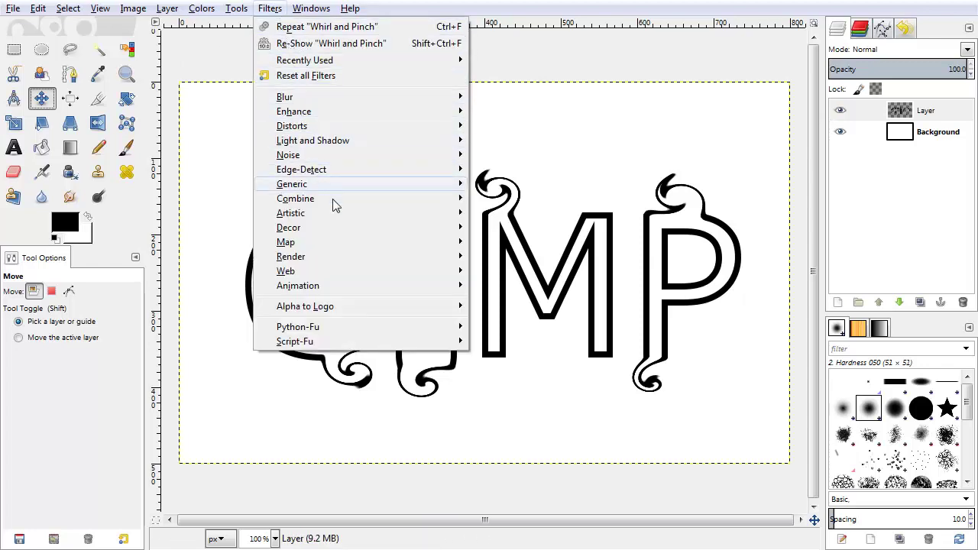
{"action": "mouse_move", "coordinate": [350, 308]}
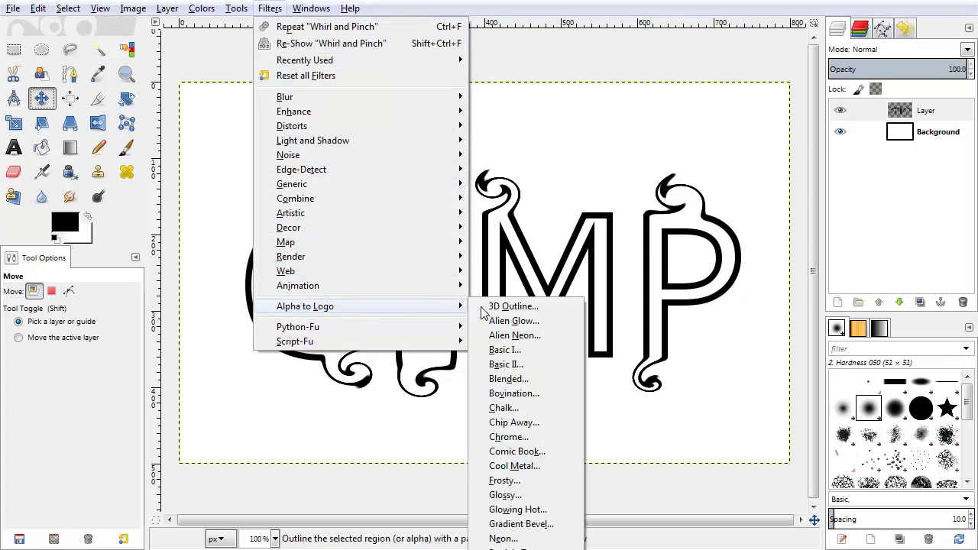
{"action": "left_click", "coordinate": [509, 496]}
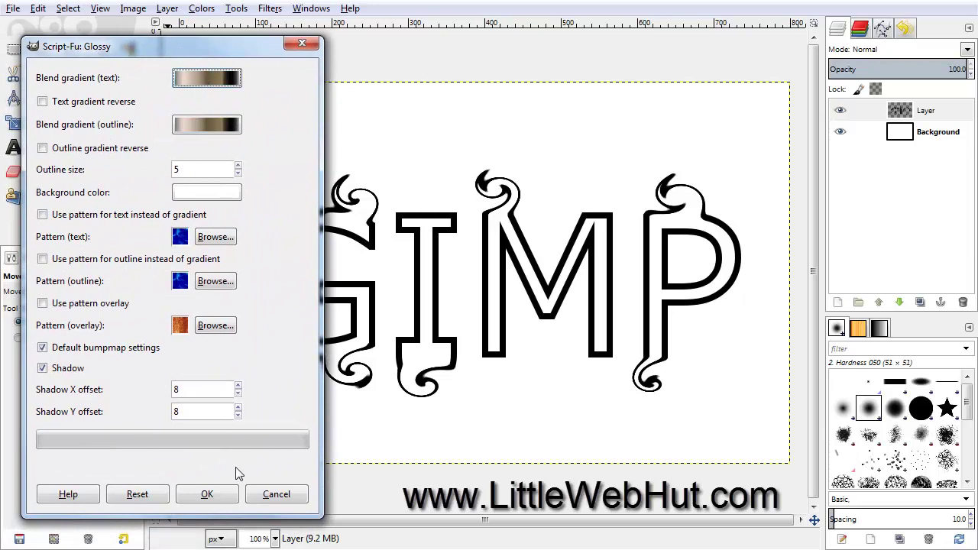
{"action": "left_click", "coordinate": [211, 499]}
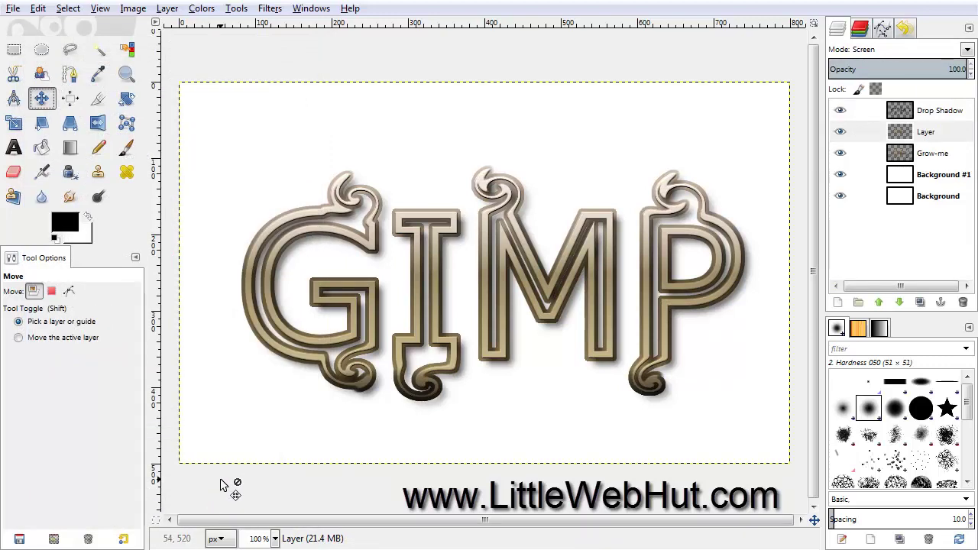
Fill Background #1 with a black-to-white gradient from the top edge to mid-image
{"action": "left_click", "coordinate": [879, 178]}
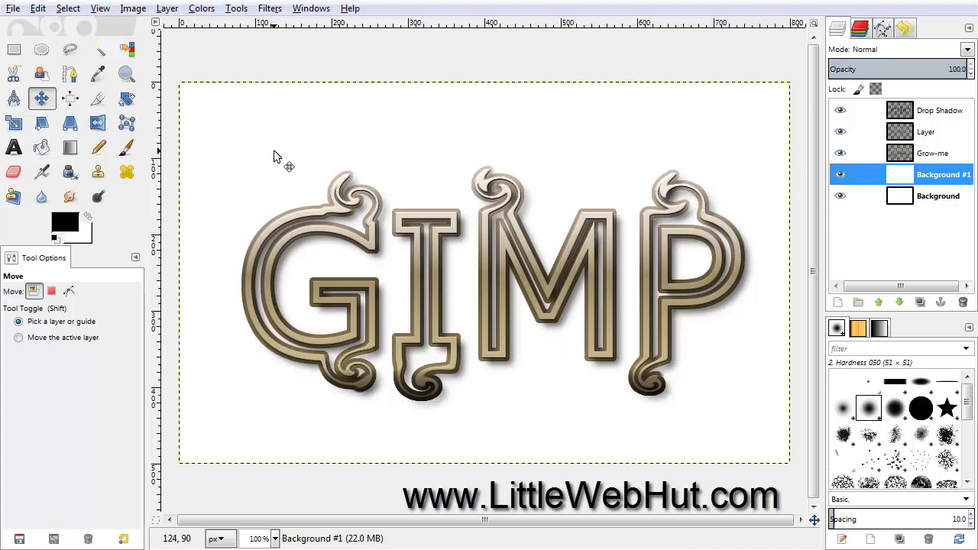
{"action": "left_click", "coordinate": [71, 149]}
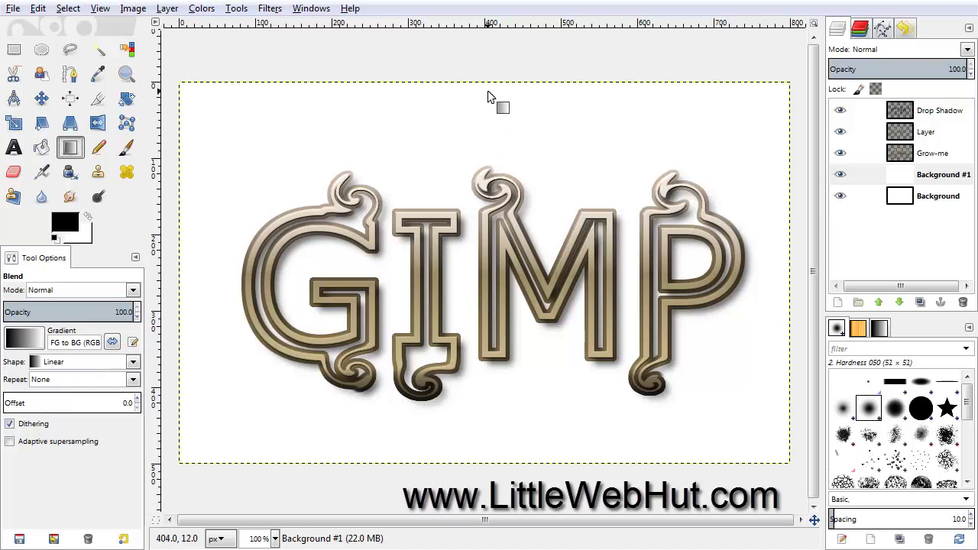
{"action": "left_click_drag", "start_coordinate": [487, 91], "coordinate": [483, 256]}
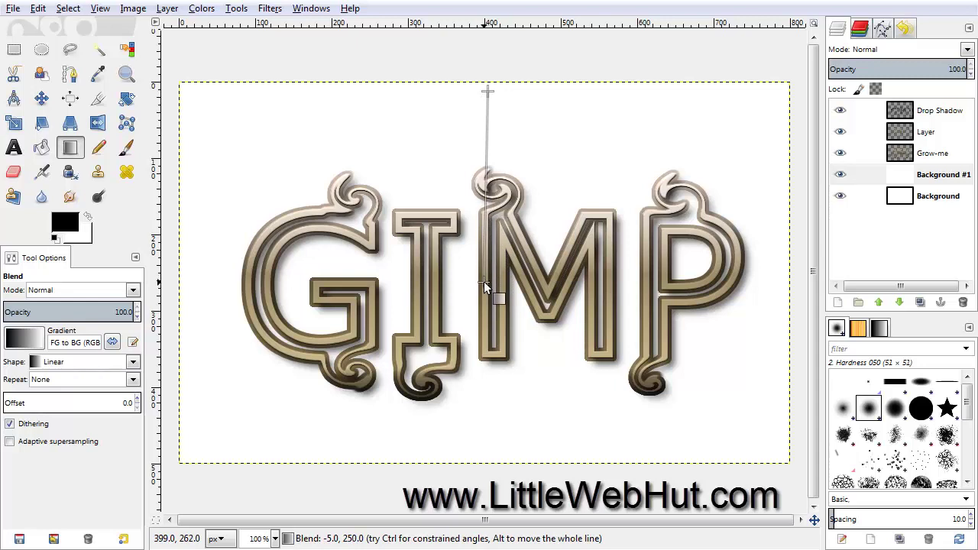
{"action": "left_click_drag", "start_coordinate": [484, 282], "coordinate": [483, 282]}
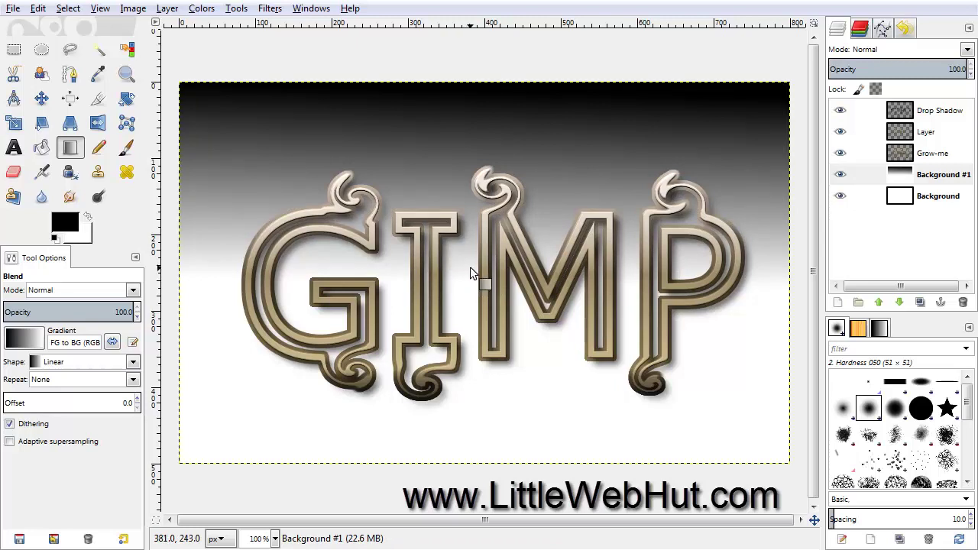
Apply the Clothify filter with default settings to the gradient background
{"action": "left_click", "coordinate": [270, 8]}
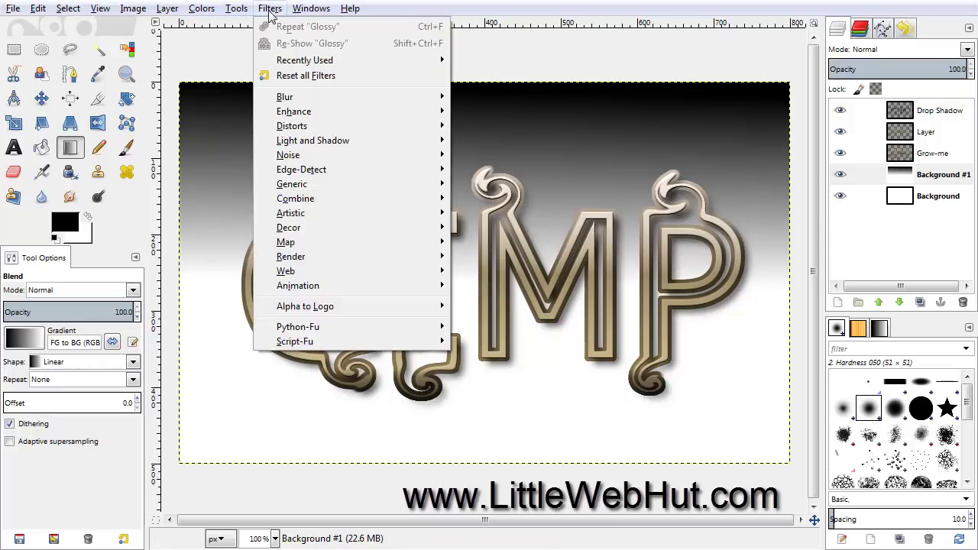
{"action": "mouse_move", "coordinate": [334, 211]}
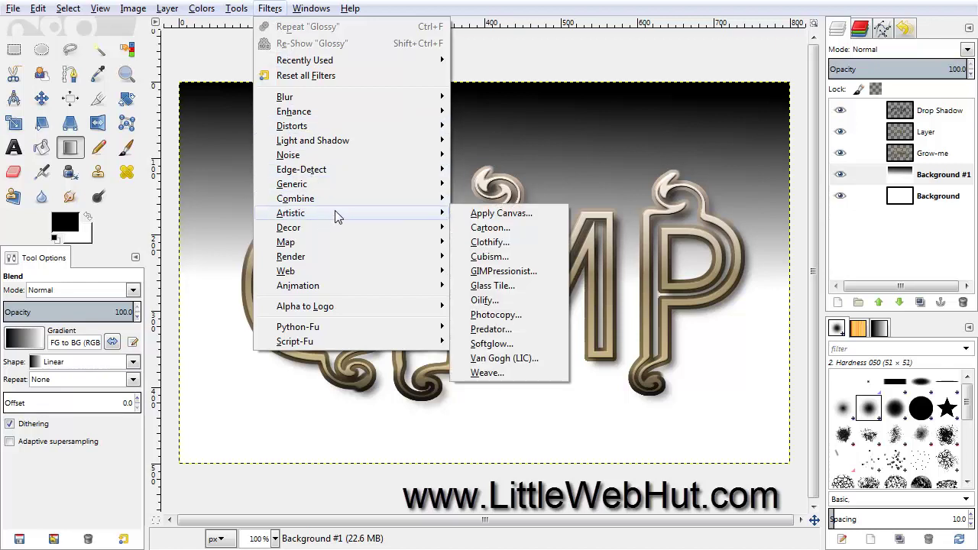
{"action": "left_click", "coordinate": [503, 246]}
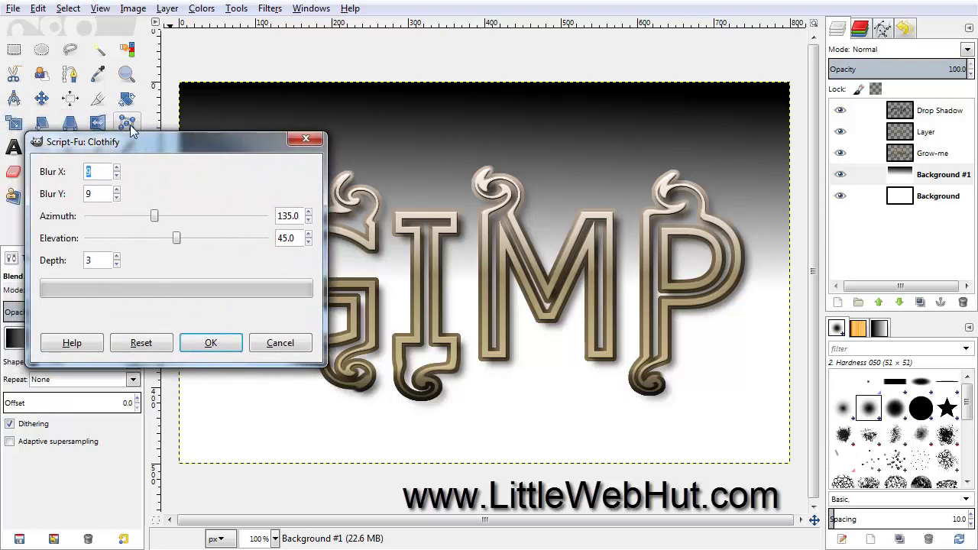
{"action": "left_click", "coordinate": [211, 344]}
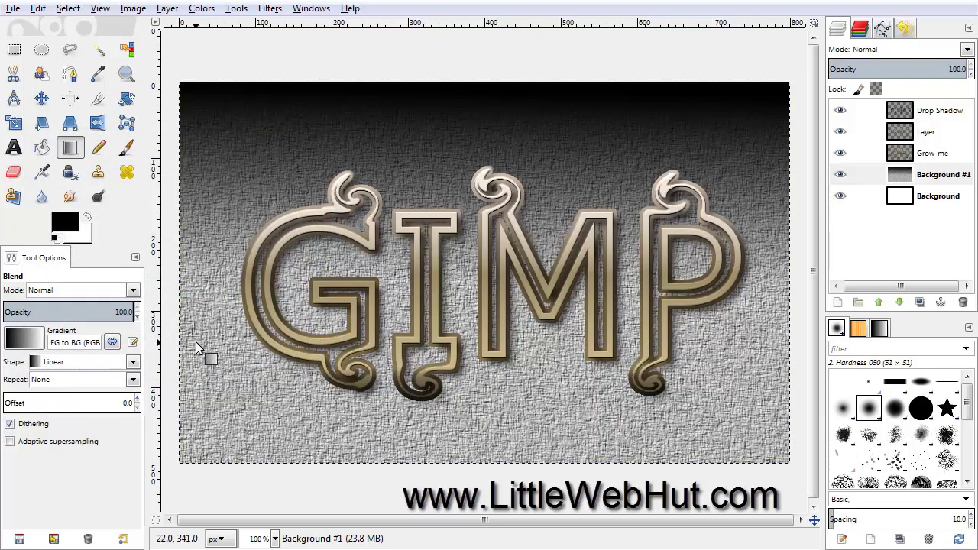
Colorize the background with Hue 36, Saturation 26 and Lightness -10
{"action": "left_click", "coordinate": [198, 10]}
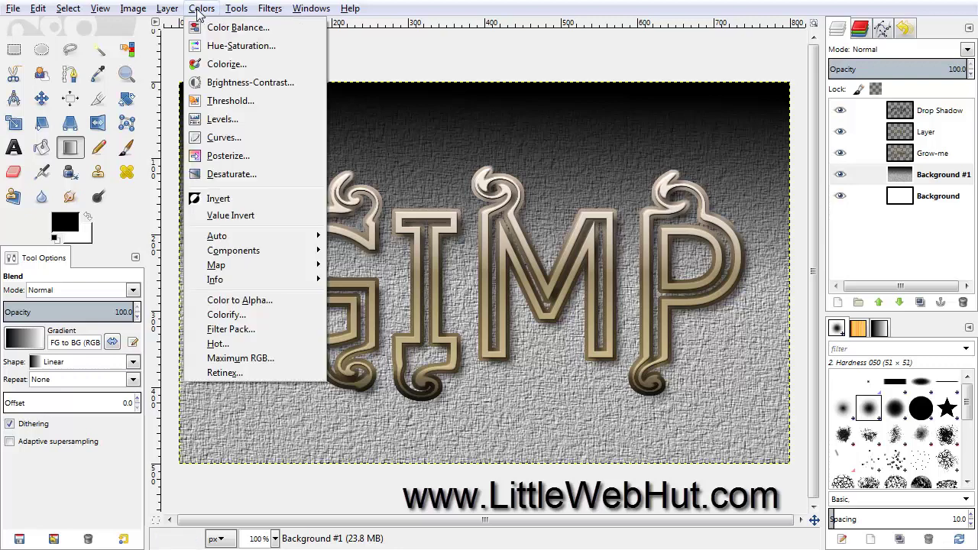
{"action": "left_click", "coordinate": [228, 66]}
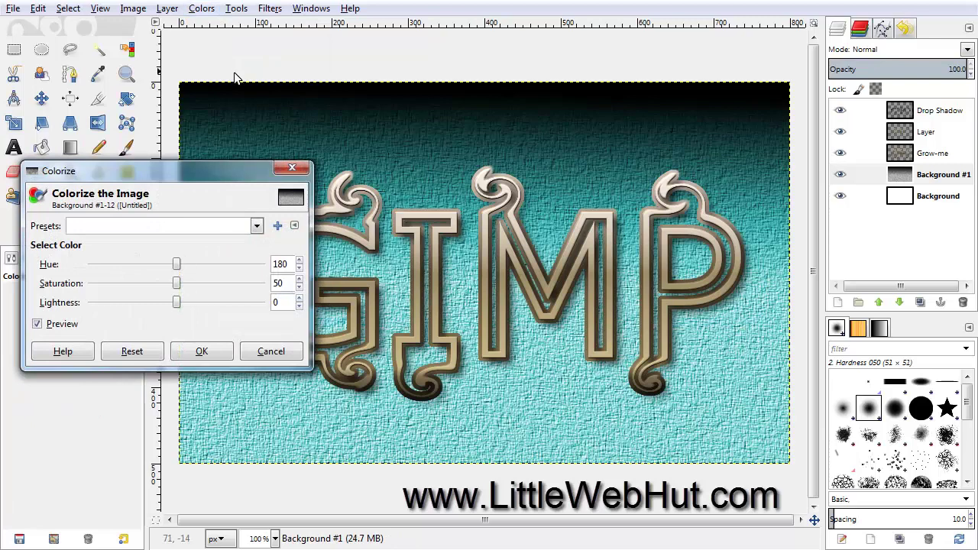
{"action": "left_click_drag", "start_coordinate": [176, 266], "coordinate": [109, 272]}
{"action": "left_click_drag", "start_coordinate": [177, 286], "coordinate": [136, 284]}
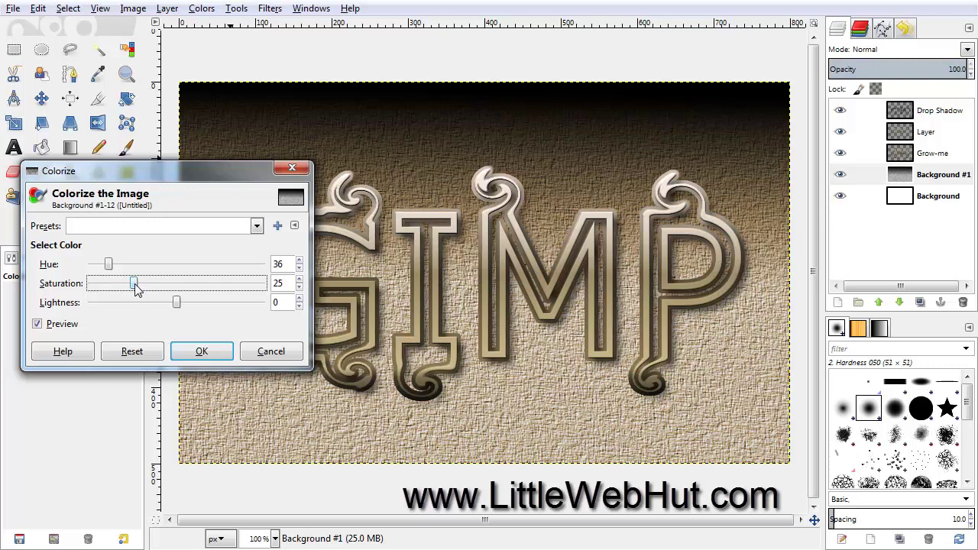
{"action": "left_click", "coordinate": [178, 304]}
{"action": "left_click_drag", "start_coordinate": [177, 304], "coordinate": [170, 306]}
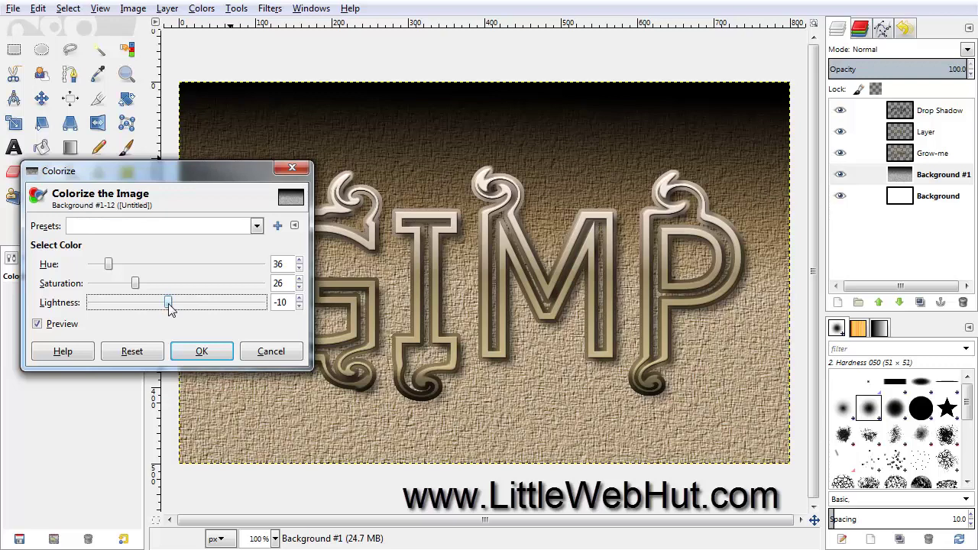
{"action": "left_click", "coordinate": [202, 351]}
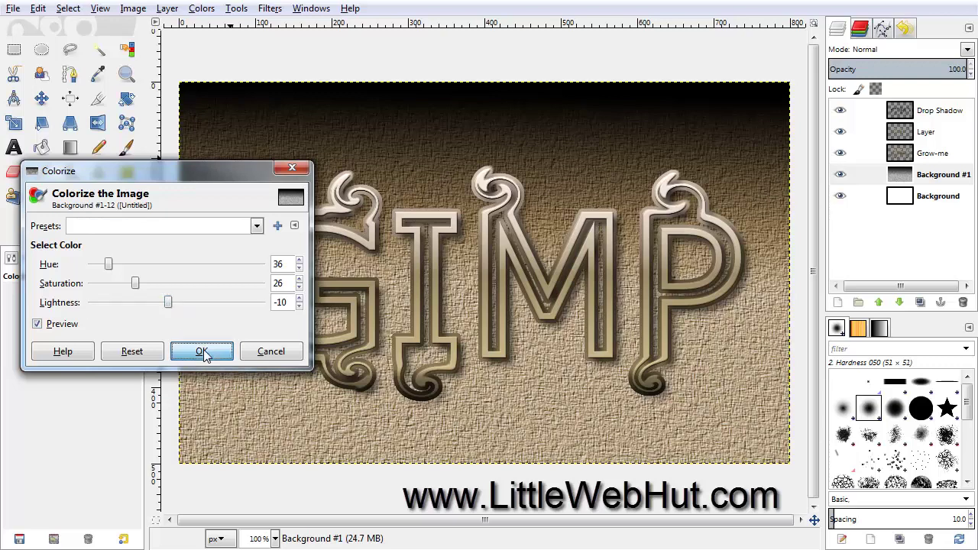